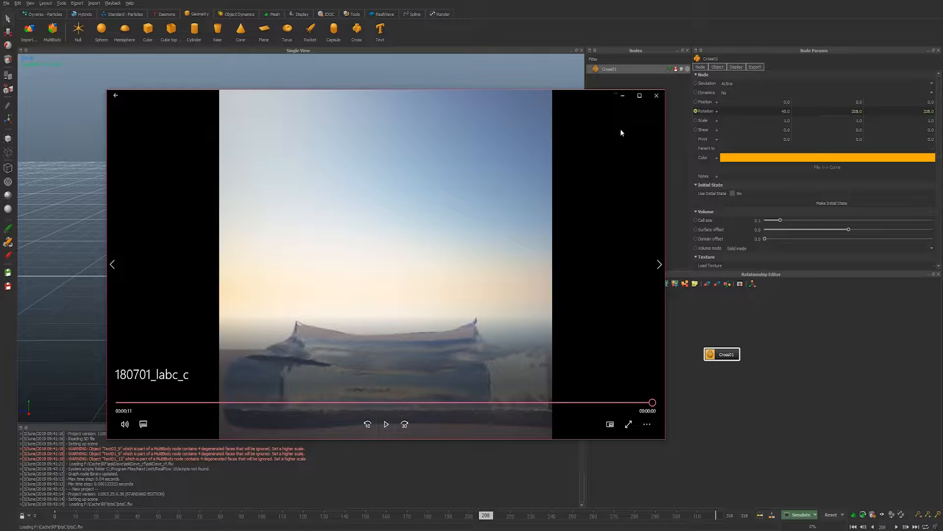
Add a cube enclosing the cross and scale it uniformly to about 5.79
left_click(653, 100)
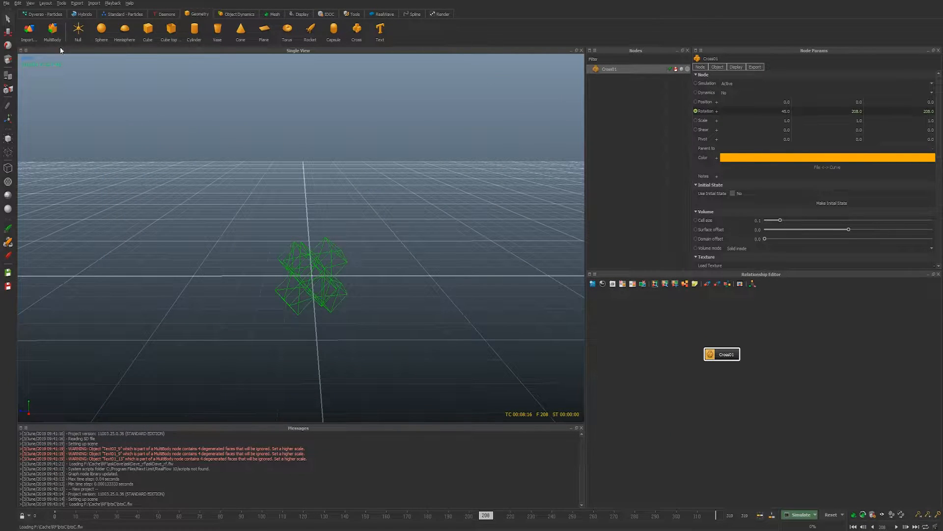
left_click(40, 15)
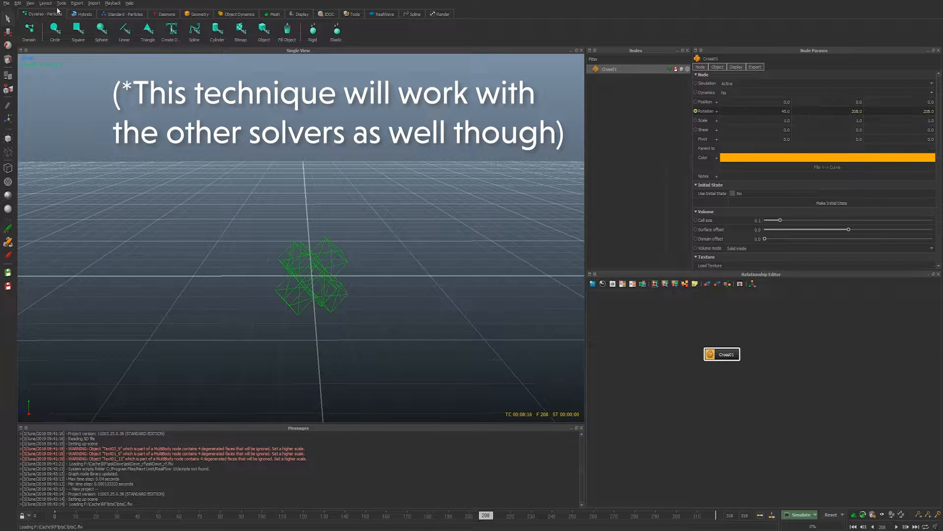
left_click(191, 15)
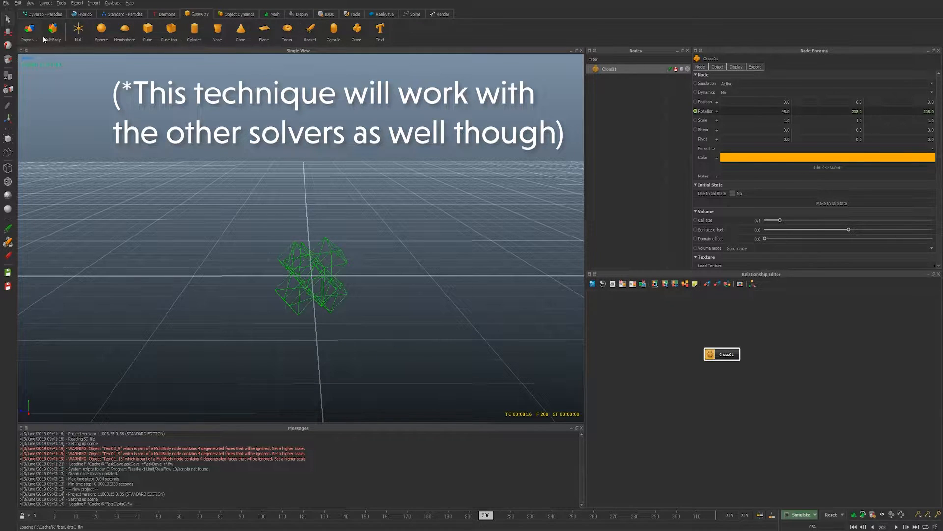
left_click(151, 33)
key("r")
left_click_drag(311, 276, 362, 281)
Create a Dyverso circle emitter with its domain and move the emitter above the cross, to about Y 2.34, Z 1.83
left_click(42, 14)
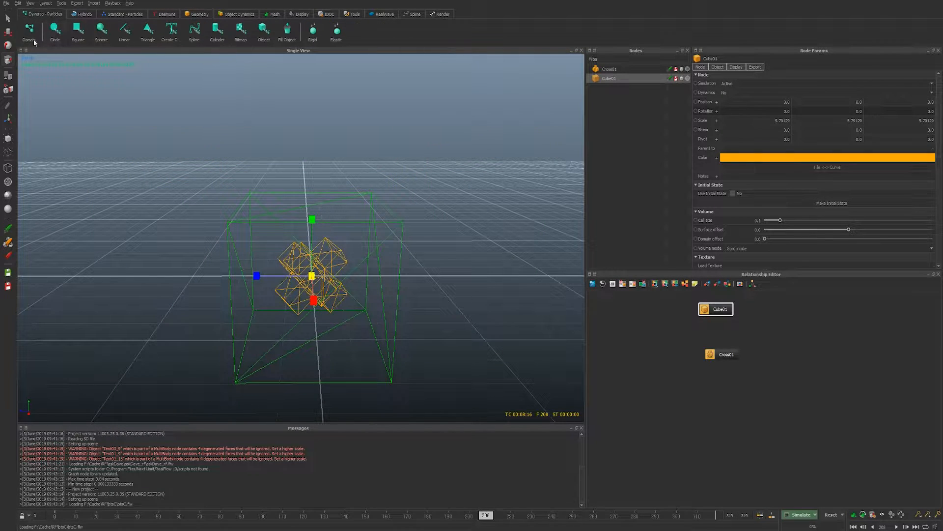
left_click(55, 29)
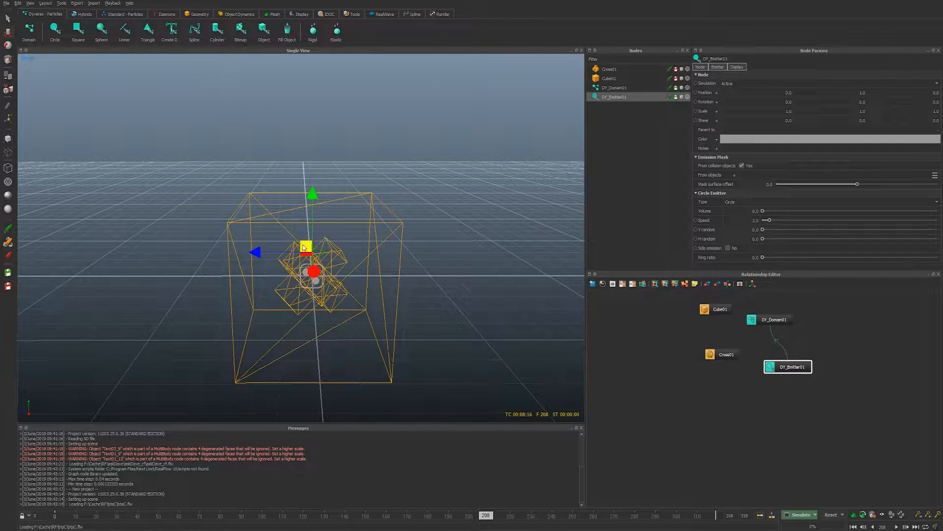
left_click_drag(304, 247, 265, 221)
Place the domain node below the cross node and set its particle type to Liquid - PBD
left_click_drag(760, 320, 705, 386)
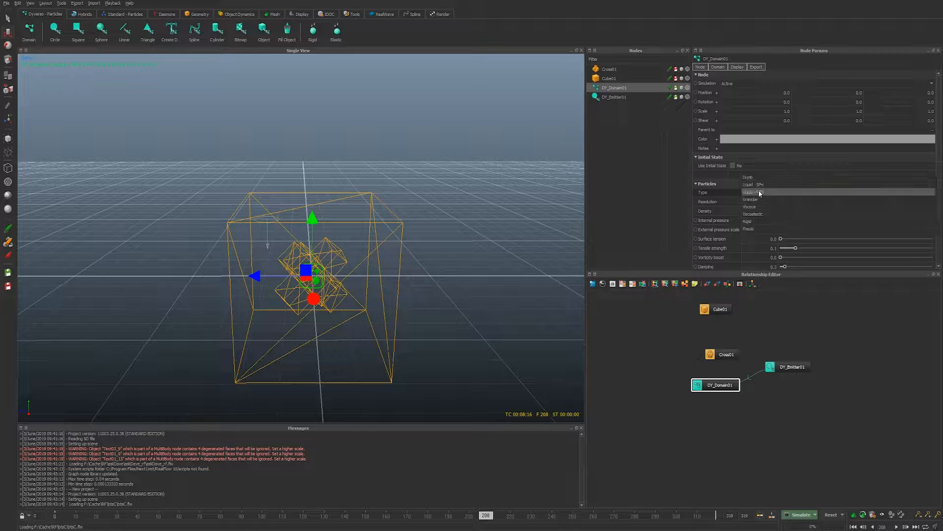
left_click(674, 323)
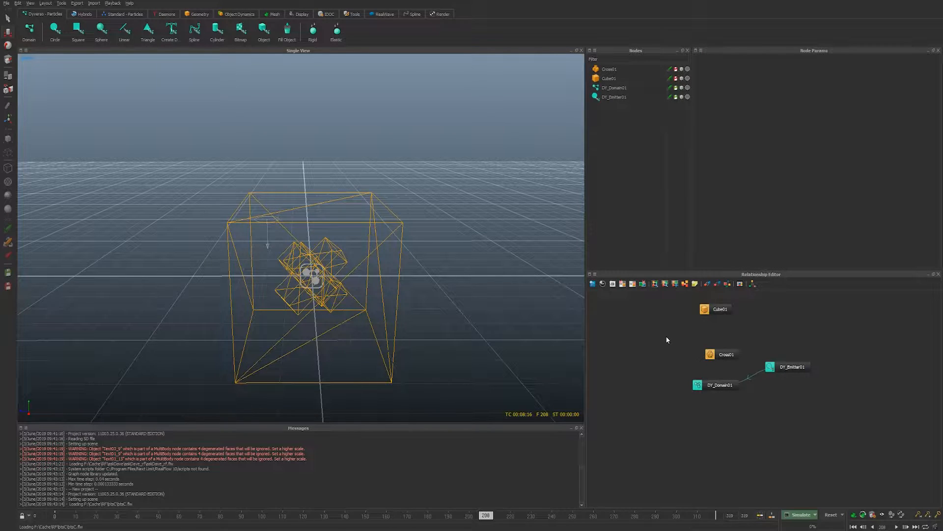
left_click(713, 386)
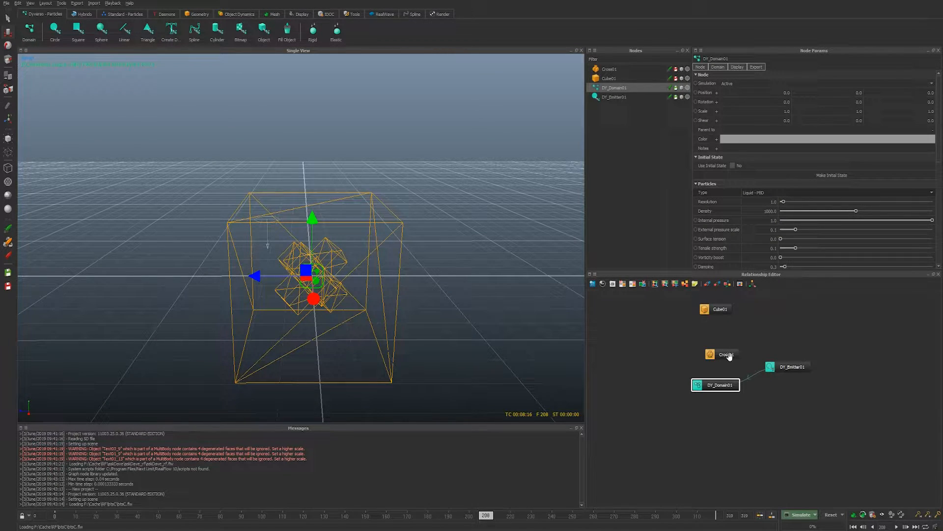
Arrange the cube and cross nodes beside the domain and link both to DY_Domain01
left_click_drag(729, 356, 655, 344)
left_click_drag(721, 309, 677, 322)
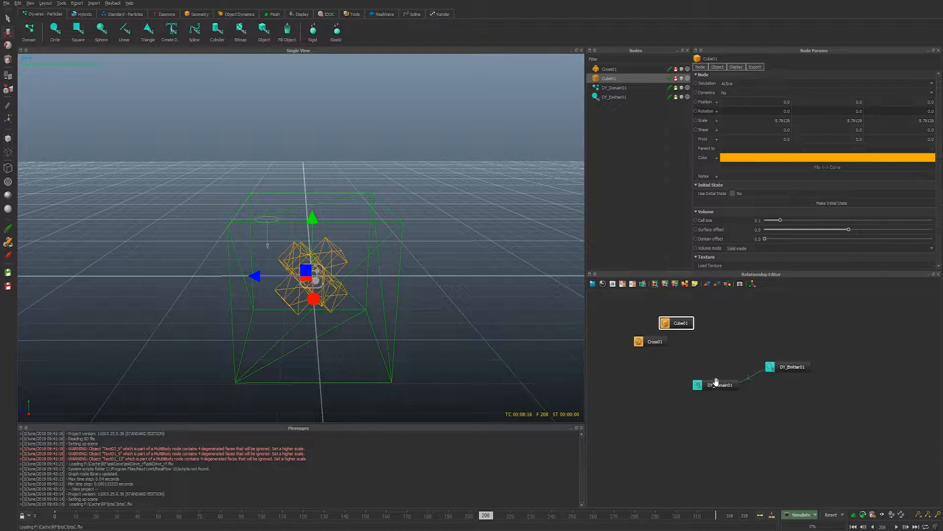
left_click_drag(717, 384, 720, 388)
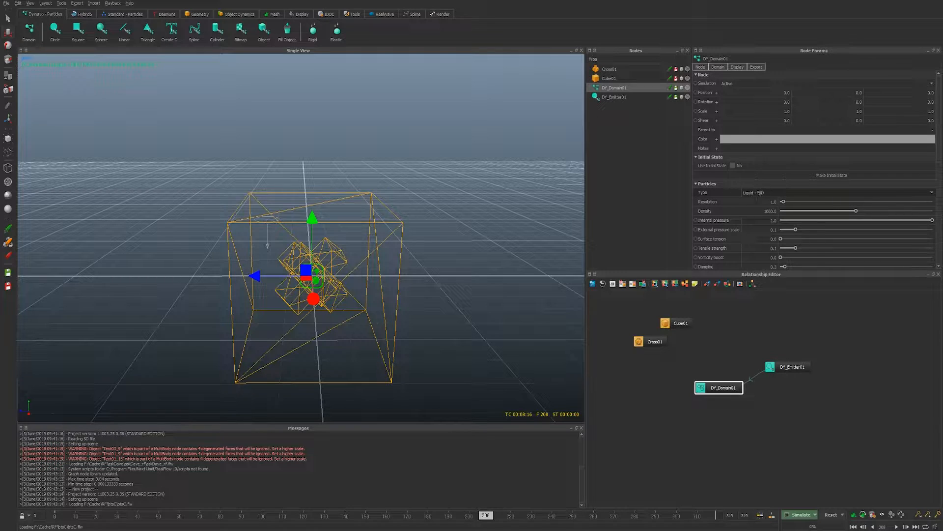
left_click_drag(715, 385, 710, 391)
left_click_drag(670, 324, 713, 391)
left_click_drag(652, 342, 693, 388)
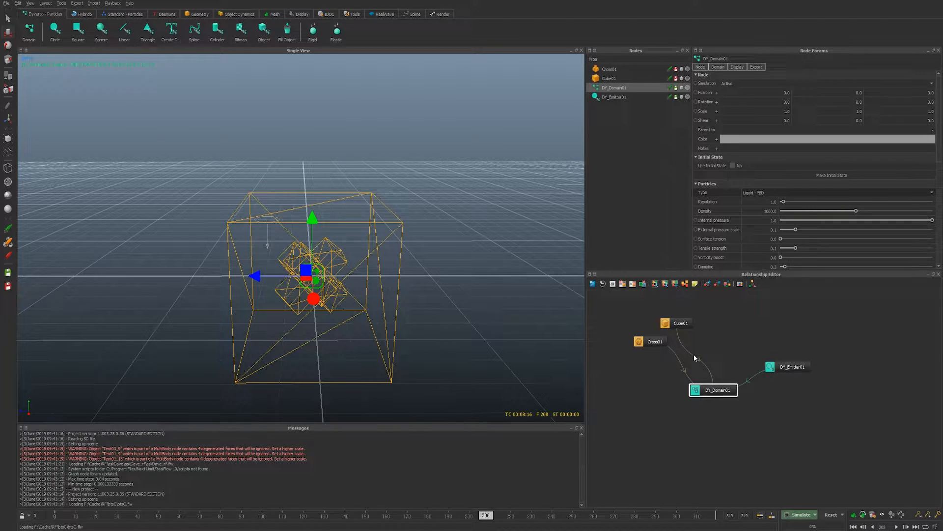
Add a Gravity daemon connected to the domain and place its node beside the domain node
right_click(642, 406)
left_click(644, 402)
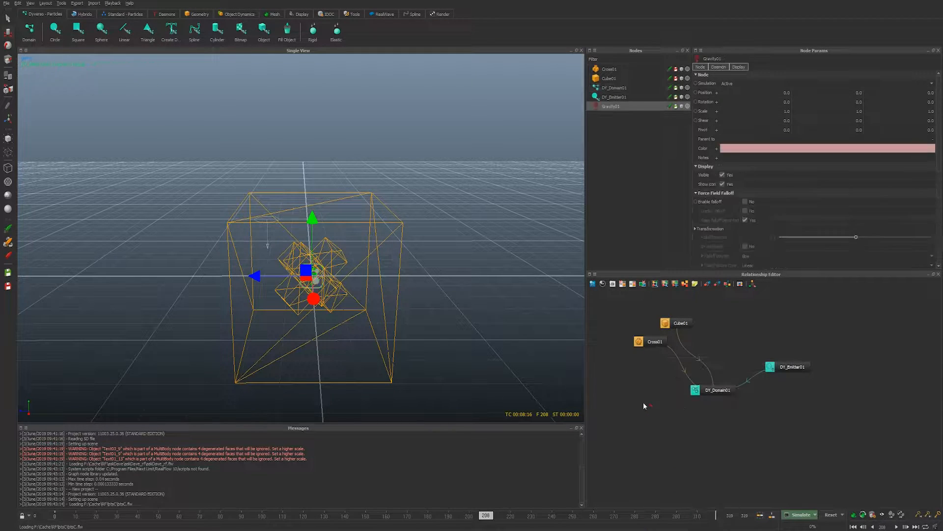
left_click_drag(652, 416, 631, 398)
Add a Drag Force daemon, link it to DY_Domain01 and place its node under the gravity node
right_click(671, 448)
type("drag")
mouse_move(690, 408)
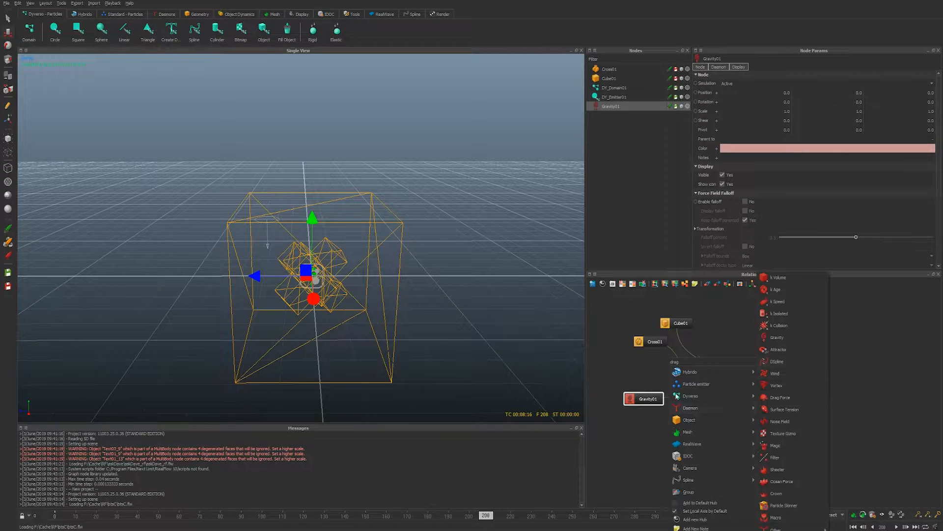
left_click(789, 399)
left_click_drag(691, 449, 709, 398)
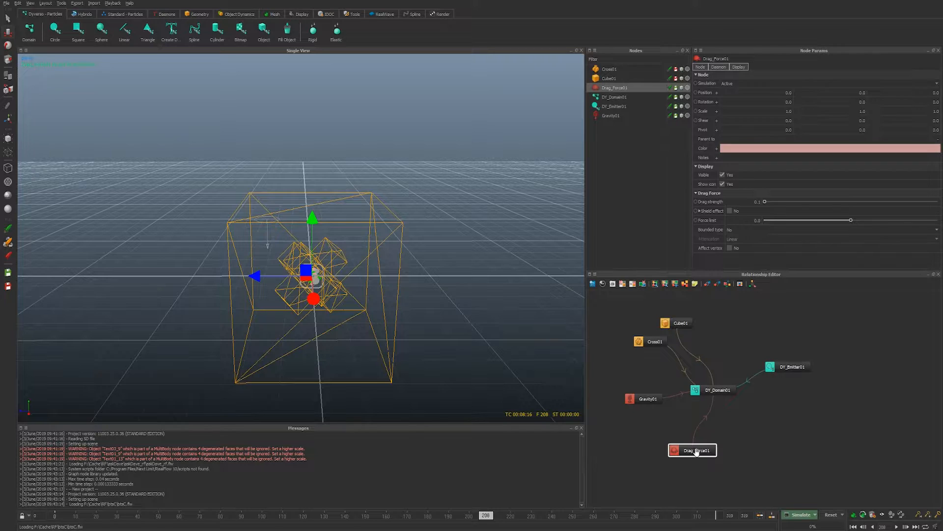
left_click_drag(692, 449, 668, 418)
Run a test simulation and stop it around frame 58
left_click(811, 515)
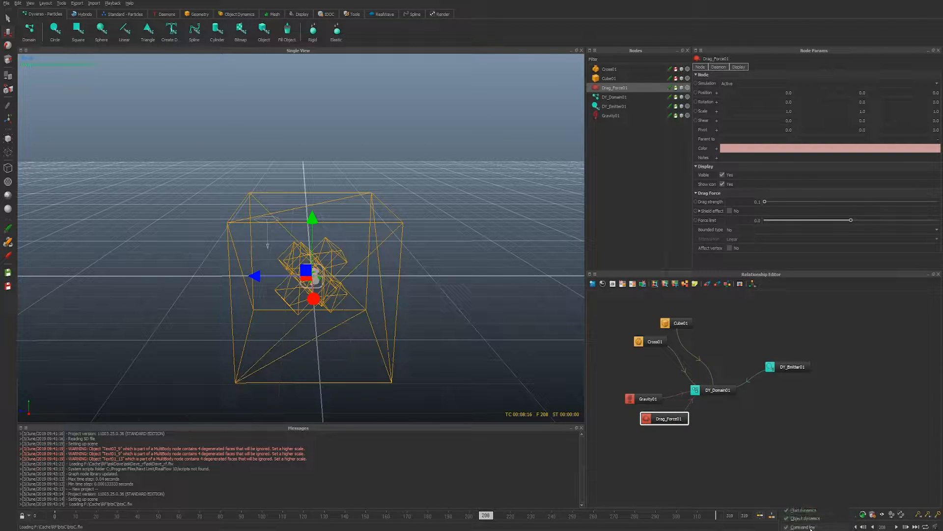
key("Return")
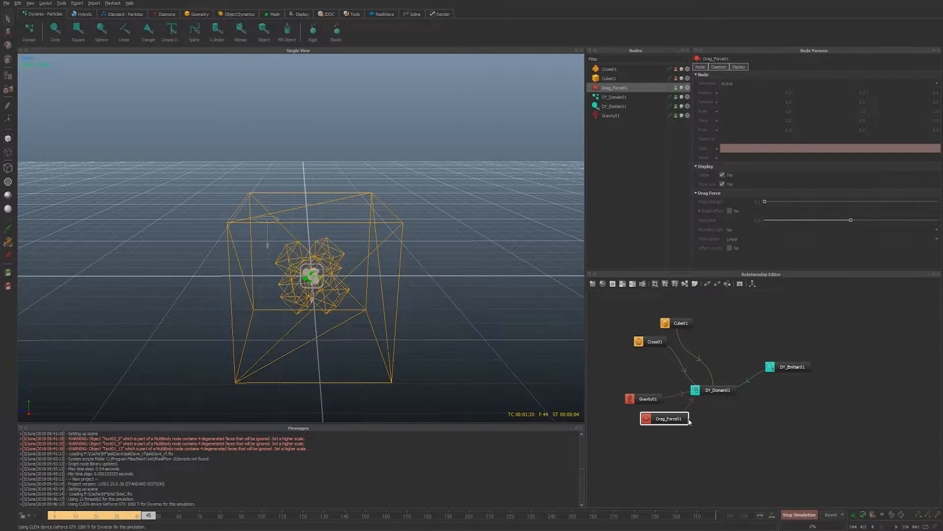
key("Escape")
Set the cube's volume mode to Solid outside, then reset and rerun the simulation to around frame 170
left_click(678, 323)
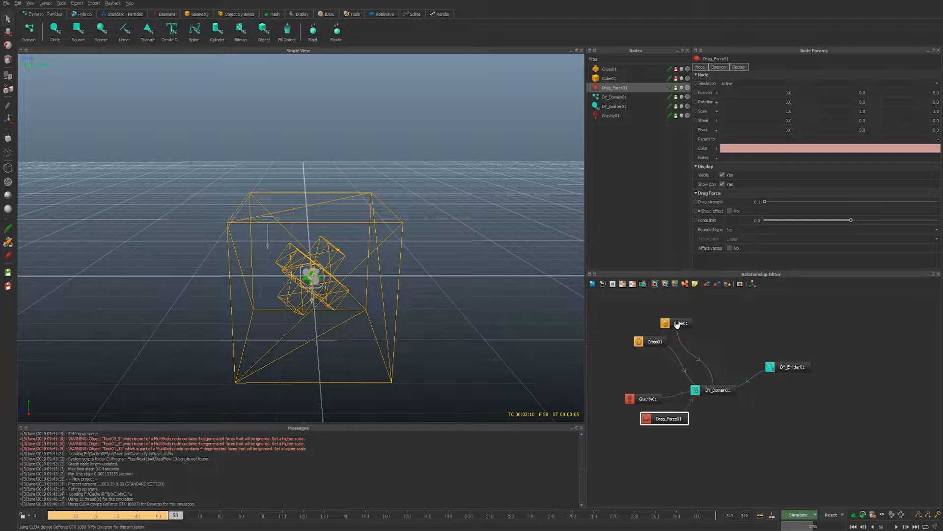
left_click(744, 248)
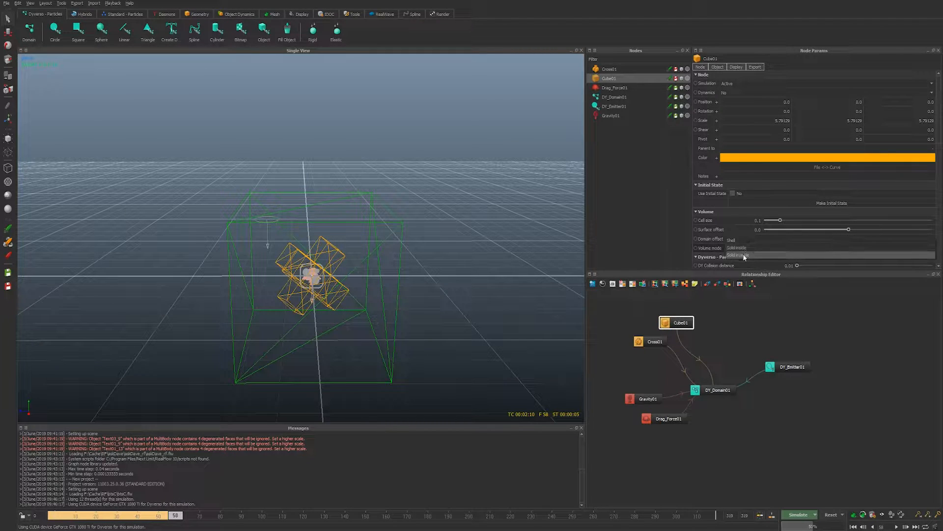
key("alt+r")
key("Return")
key("alt+a")
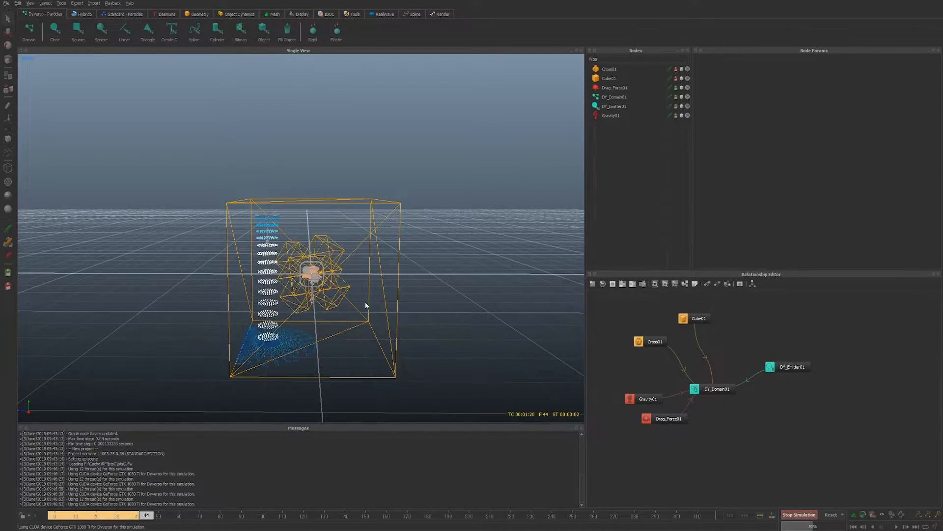
mouse_move(357, 309)
left_mouse_down("alt")
mouse_move(372, 307)
mouse_move(366, 329)
mouse_move(376, 288)
mouse_move(375, 311)
left_mouse_up("alt")
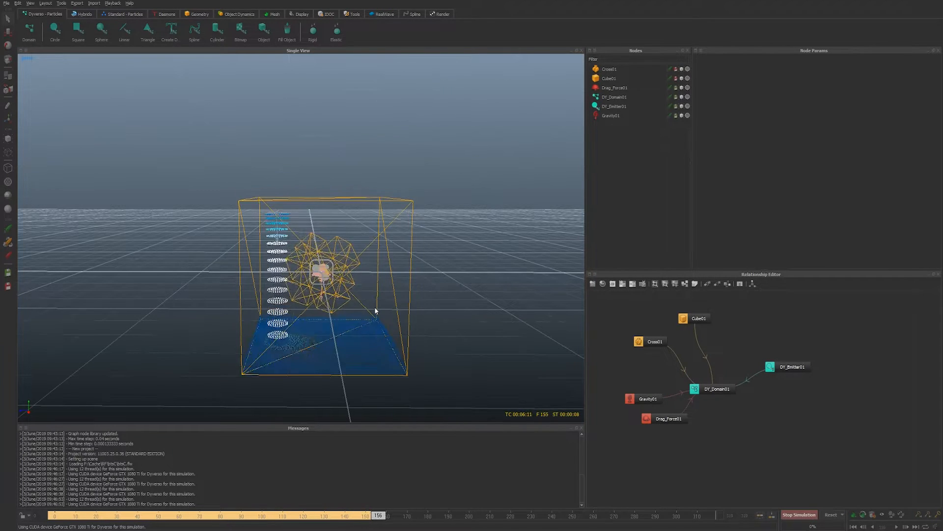
key("Escape")
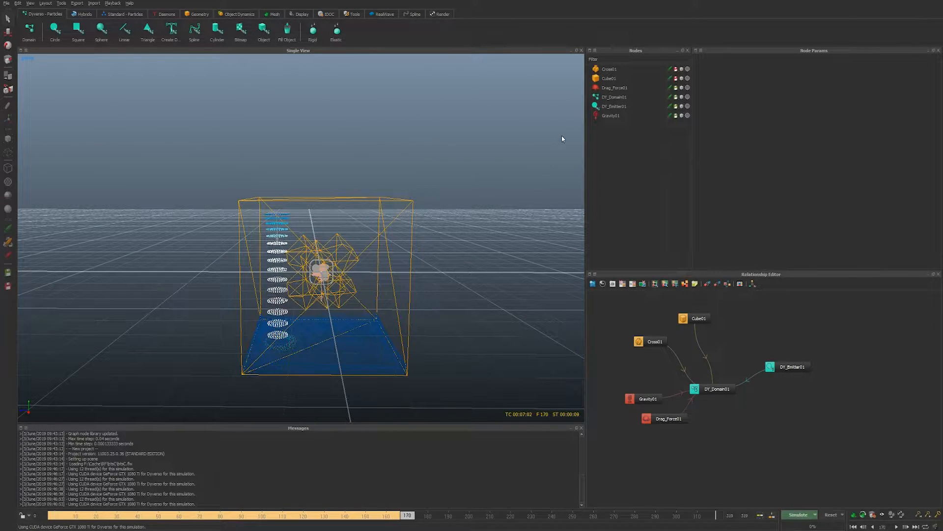
Set the circle emitter's V random and H random both to 0.1
left_click(614, 106)
left_click(755, 230)
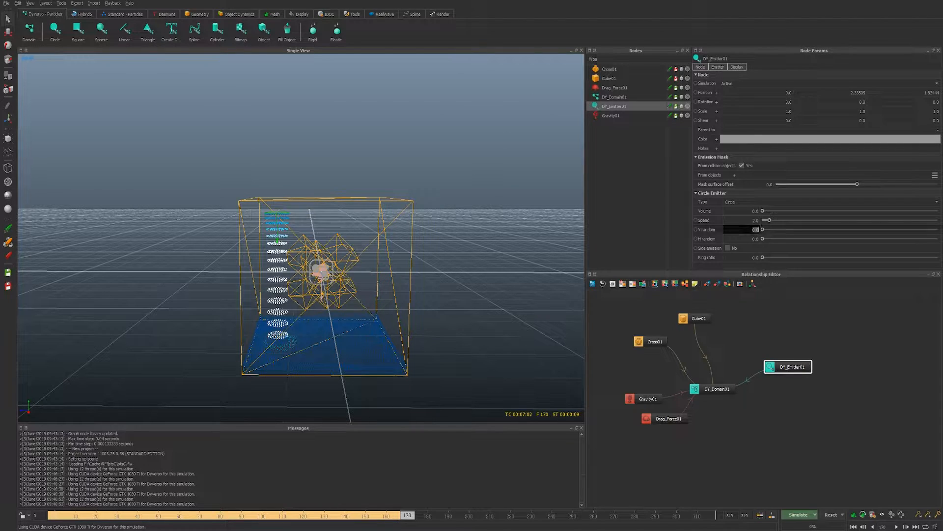
type("0.1")
key("Tab")
type("0.1")
key("Return")
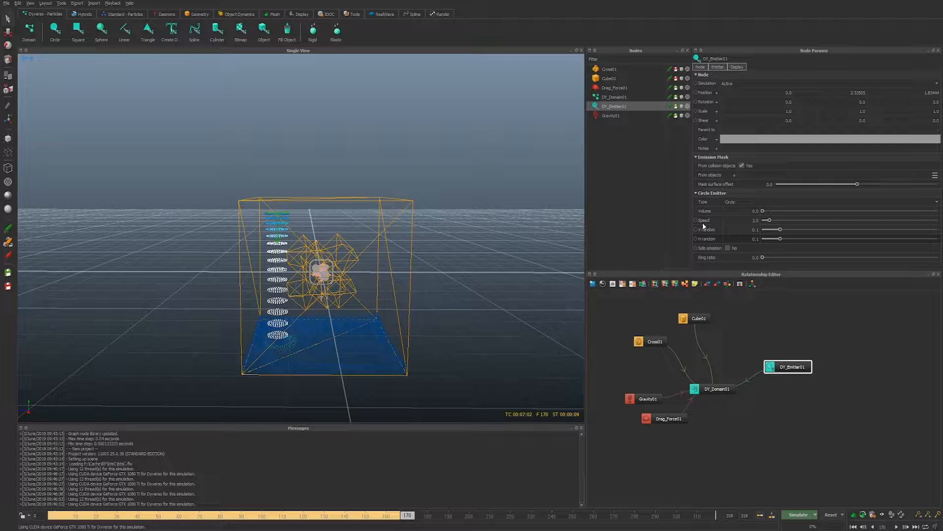
Reset the scene and simulate to around frame 35 to check the emitted particle pattern
left_click_drag(330, 258, 405, 237, "alt")
key("alt+r")
key("alt+a")
left_click_drag(413, 278, 381, 273, "alt")
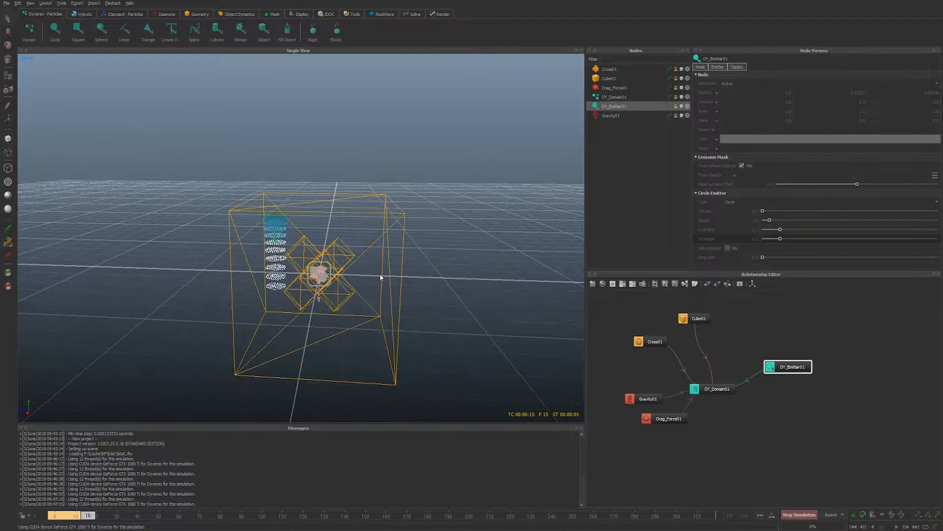
key("alt+a")
Set the circle emitter's V random and H random both to 0.5
double_click(756, 230)
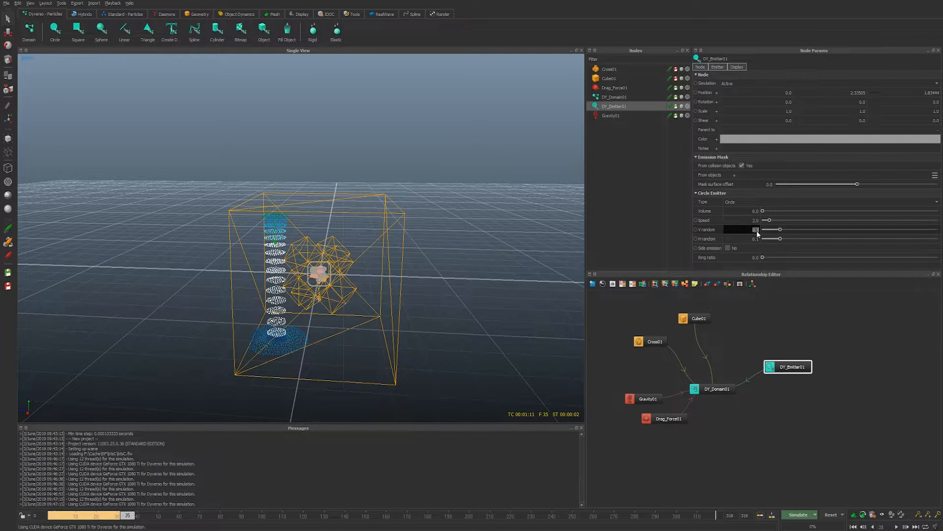
type("0.5")
key("Tab")
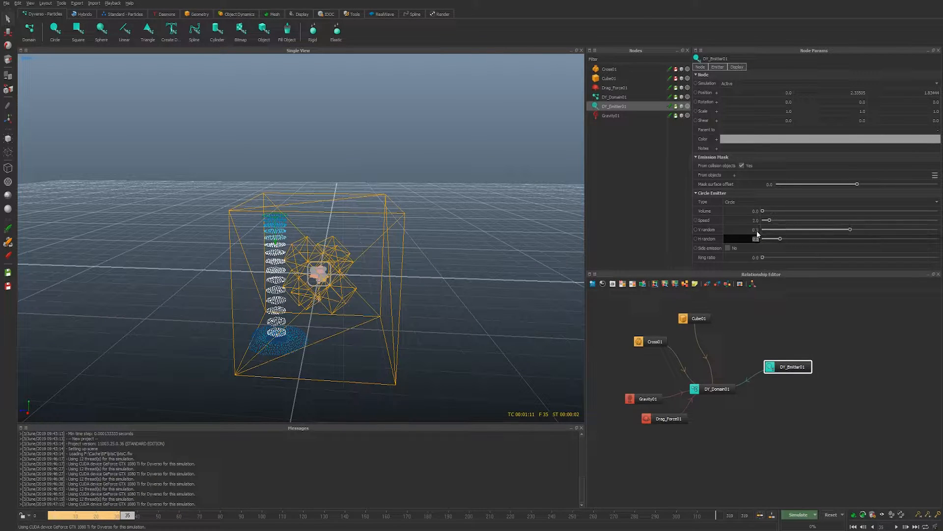
type("0.5")
key("Return")
Reset and simulate to around frame 121 to examine the stream with the stronger randomness
key("alt+r")
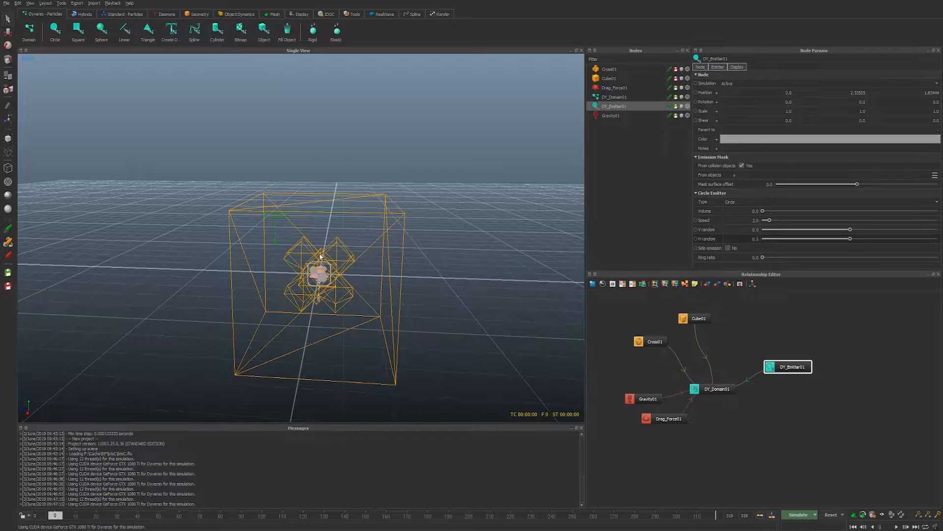
key("alt+a")
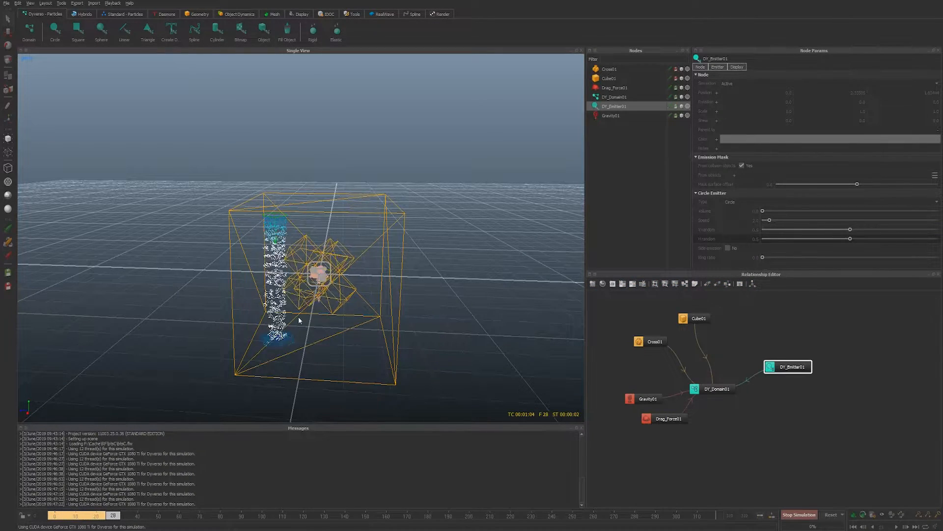
left_click_drag(307, 309, 399, 219, "alt")
key("alt+a")
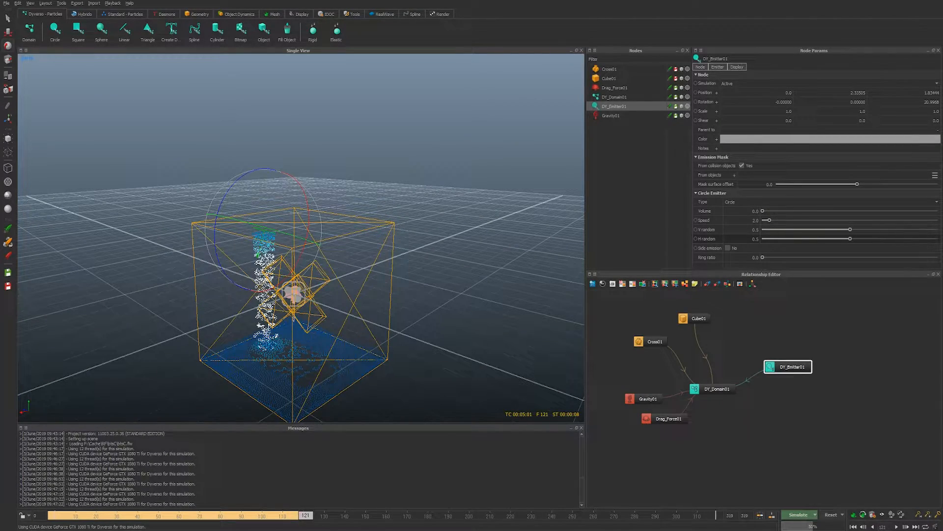
Drive the emitter's Z rotation with the expression =20*sin(2t)
double_click(910, 101)
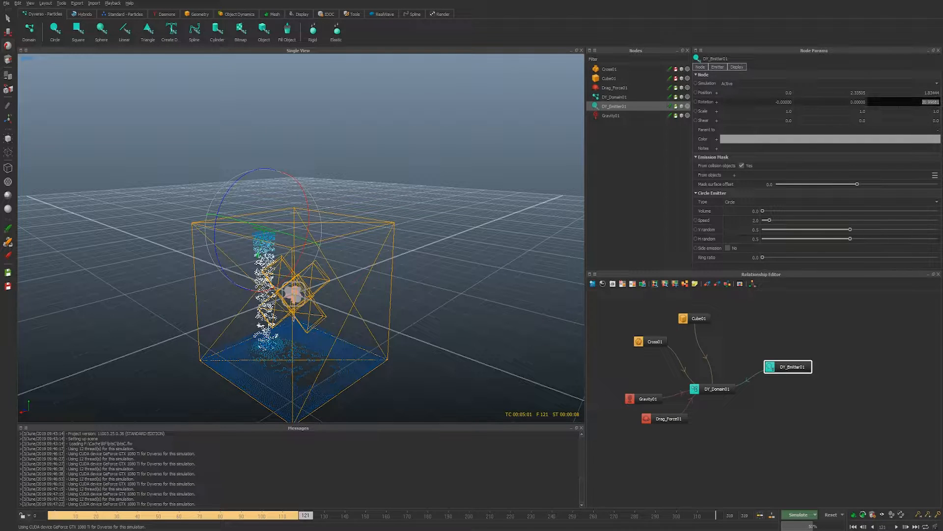
type("0")
key("Return")
type("=30*")
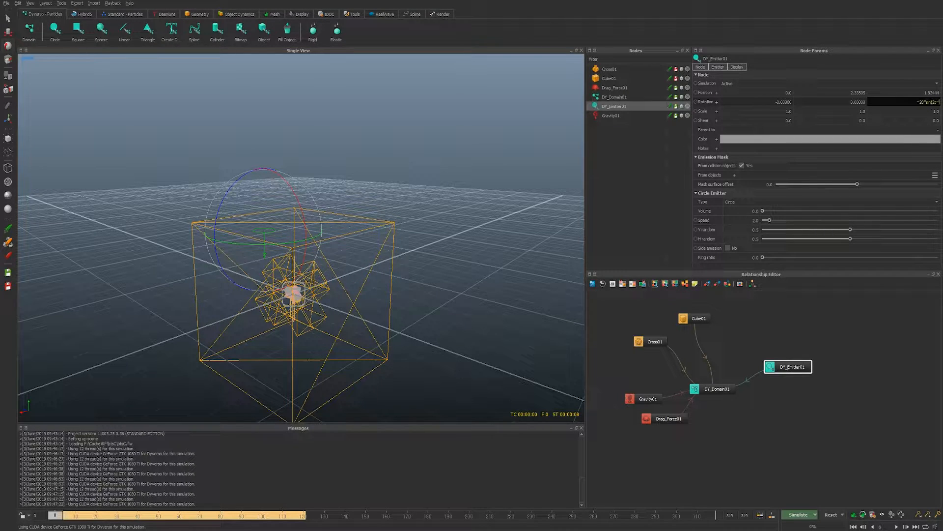
type("sin(2t)")
key("Return")
Simulate to around frame 115 to examine the swinging emitter's stream
key("ctrl+a")
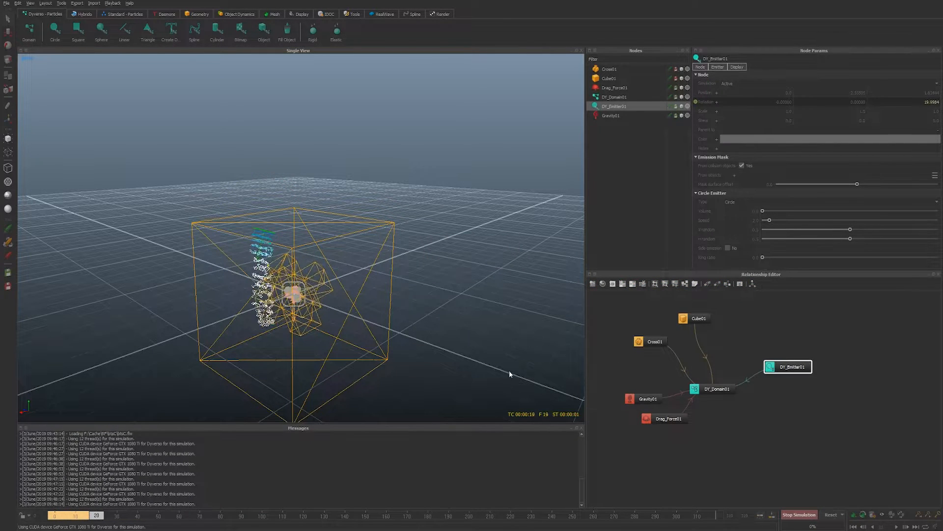
left_click_drag(354, 368, 369, 362, "alt")
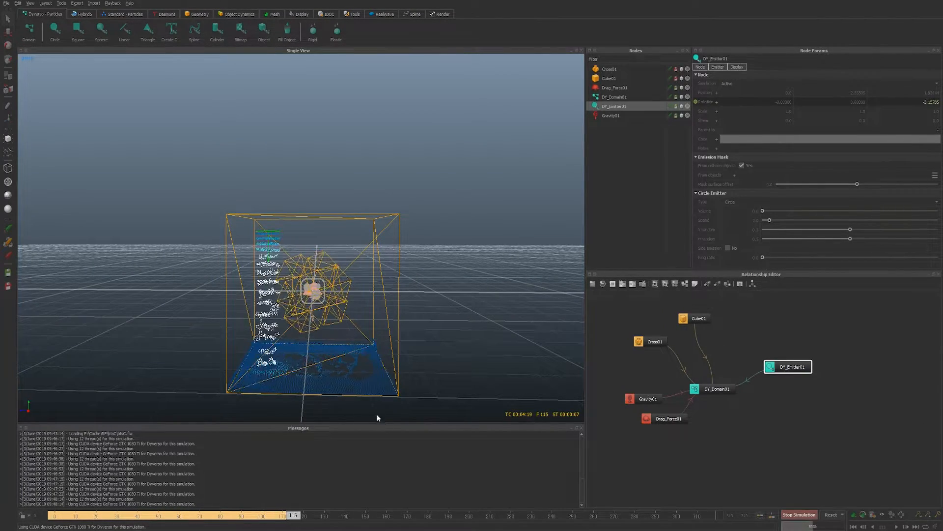
key("Escape")
Set the emitter's speed to 5.0 at frame 100 and key it there
left_click(262, 516)
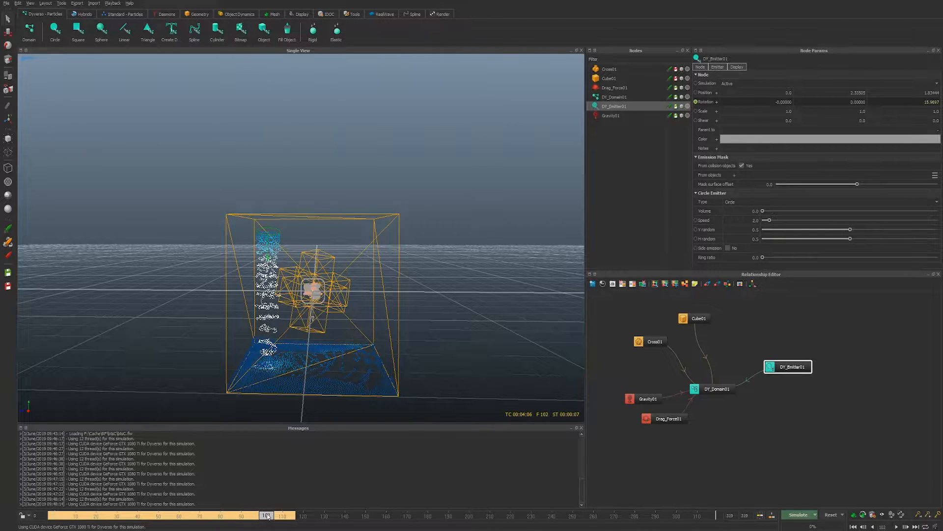
left_click(730, 222)
type("5")
key("Return")
left_click(696, 221)
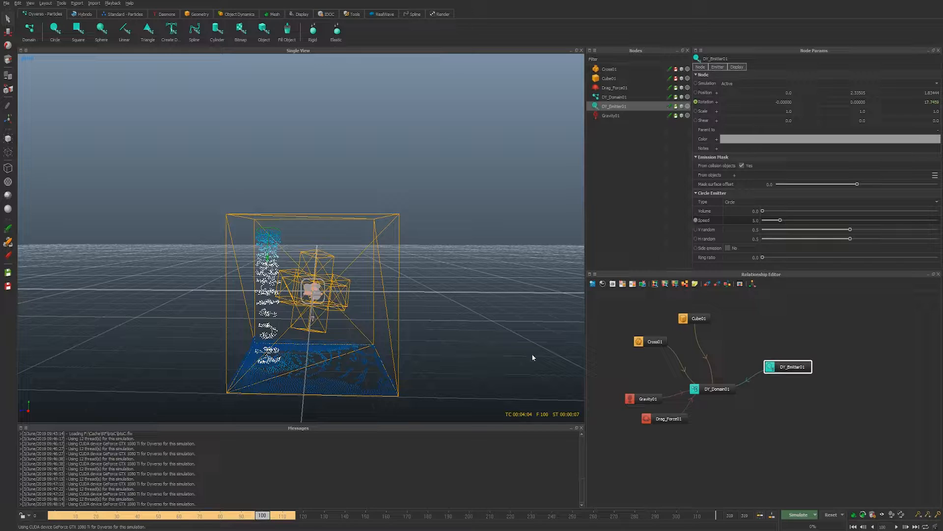
Set the emitter's speed to 0 at frame 110 and key it there
left_click(283, 517)
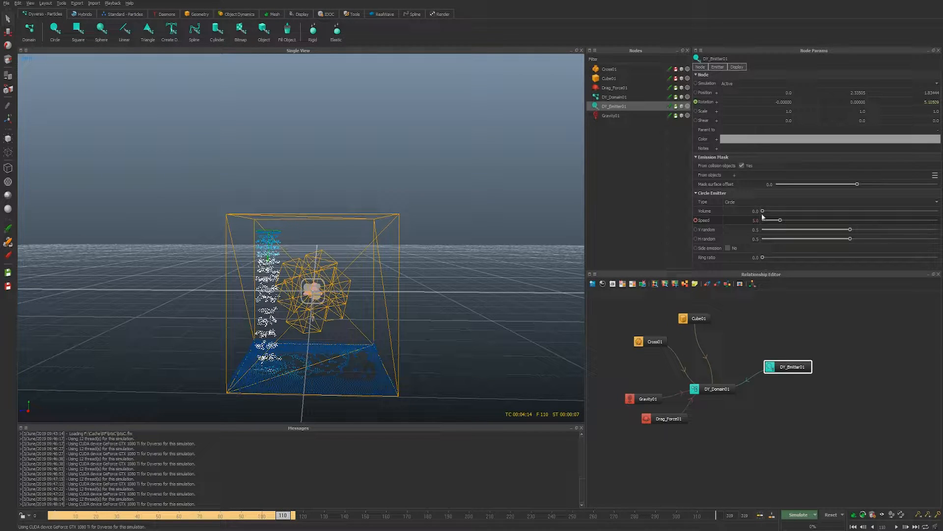
left_click(753, 220)
type("0")
key("Return")
left_click(696, 220)
Reset and simulate to around frame 158 to examine the fluid once the emission has stopped
key("alt+r")
key("alt+a")
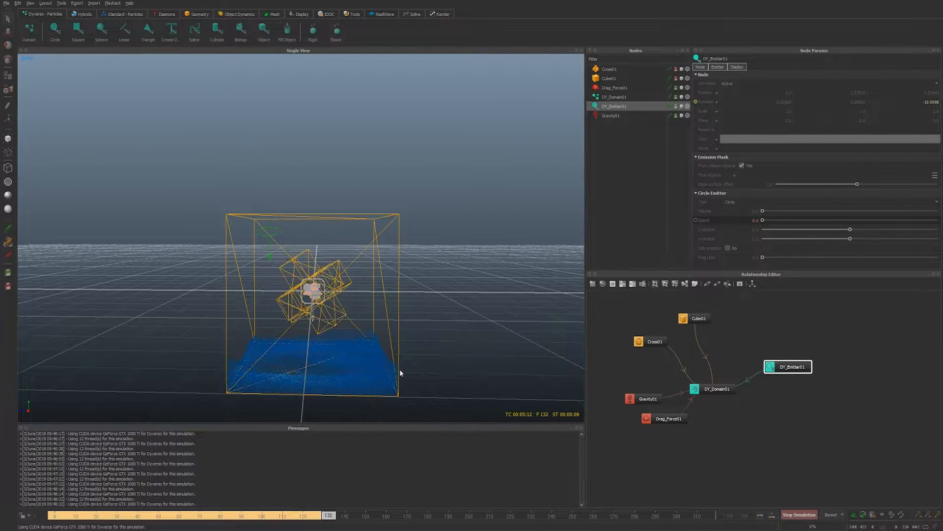
key("Escape")
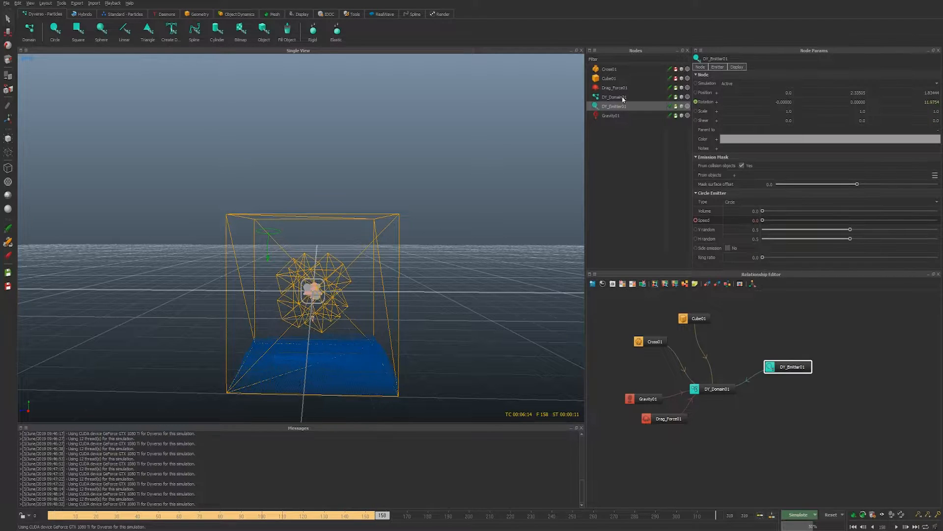
Hide Cube01 and display Cross01 as a shaded solid
left_click(681, 78)
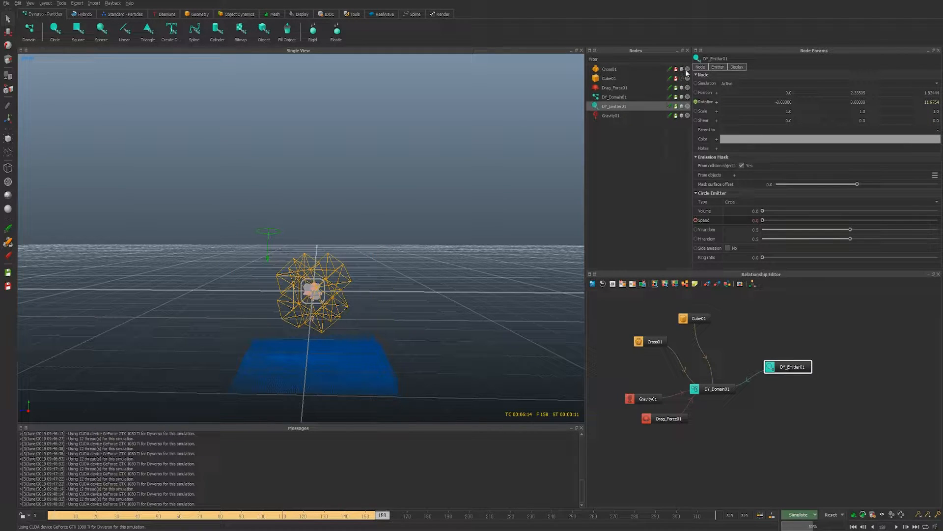
left_click(688, 69)
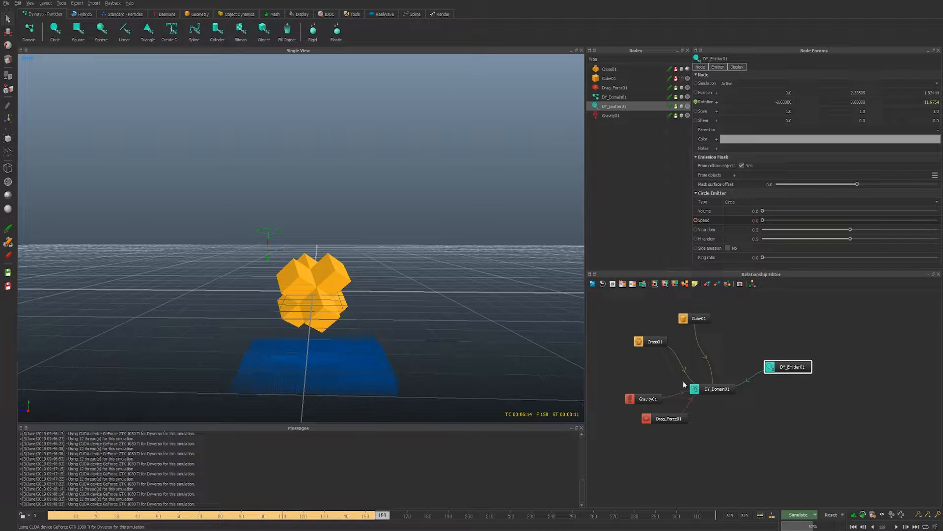
left_click(726, 427)
Add a Magic daemon with its effect set to Force and Cross01 as its object
left_click(168, 15)
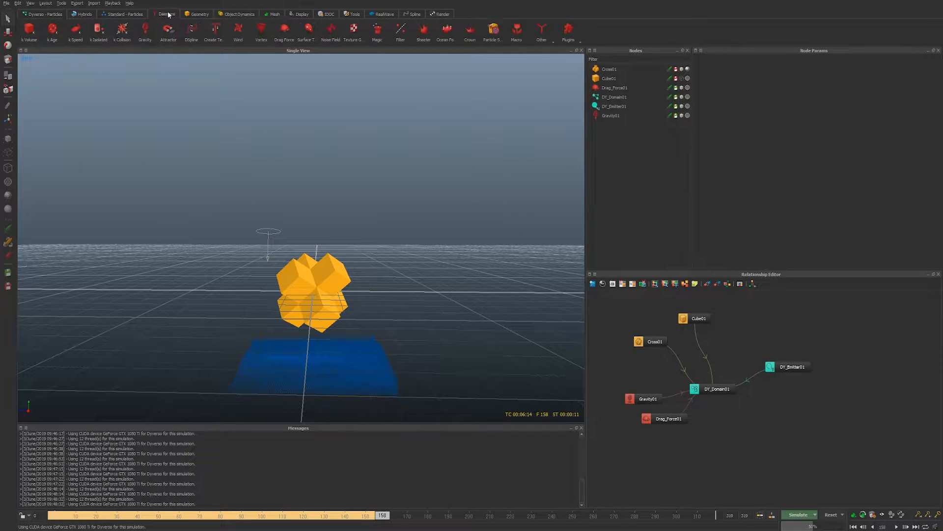
left_click(383, 35)
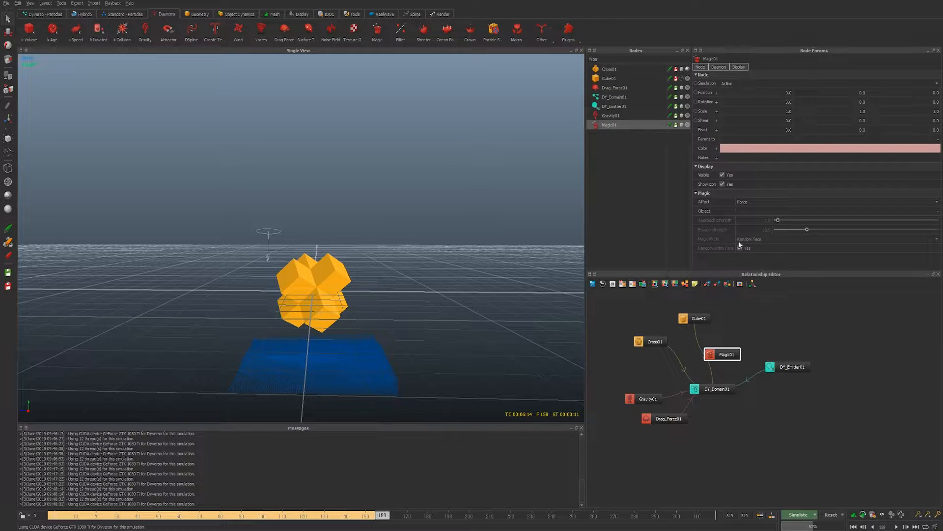
left_click_drag(724, 353, 726, 425)
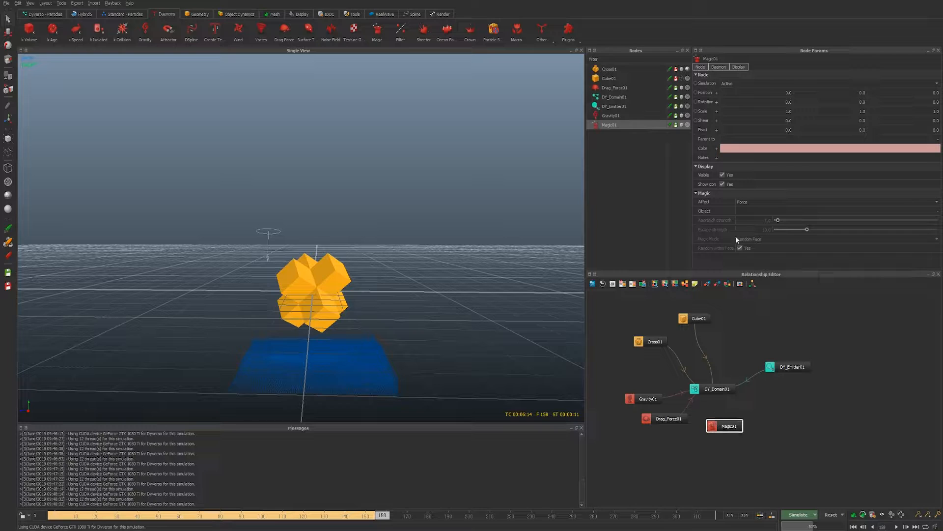
left_click(755, 202)
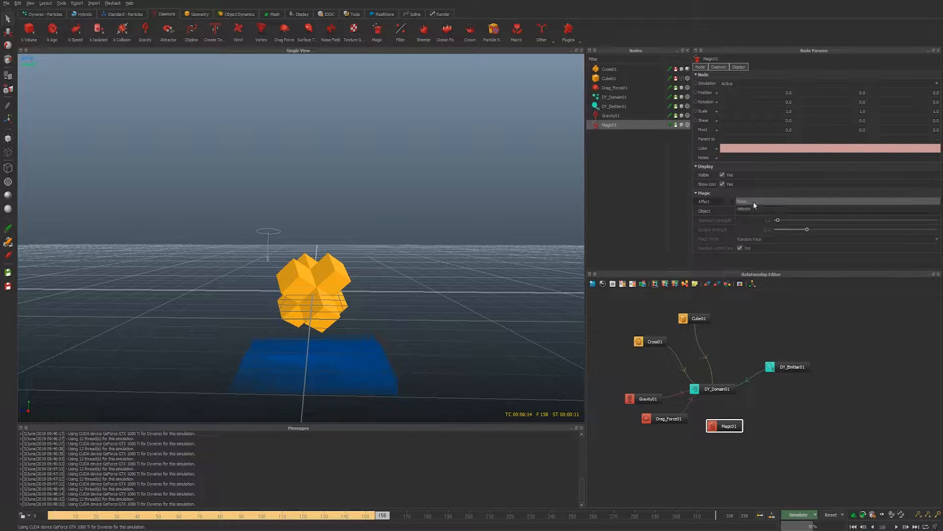
left_click(754, 202)
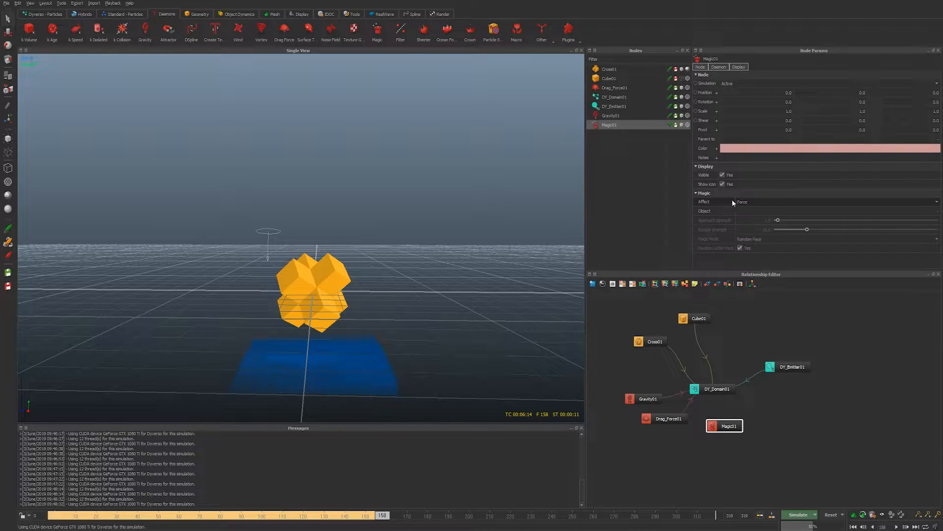
left_click(869, 212)
double_click(812, 135)
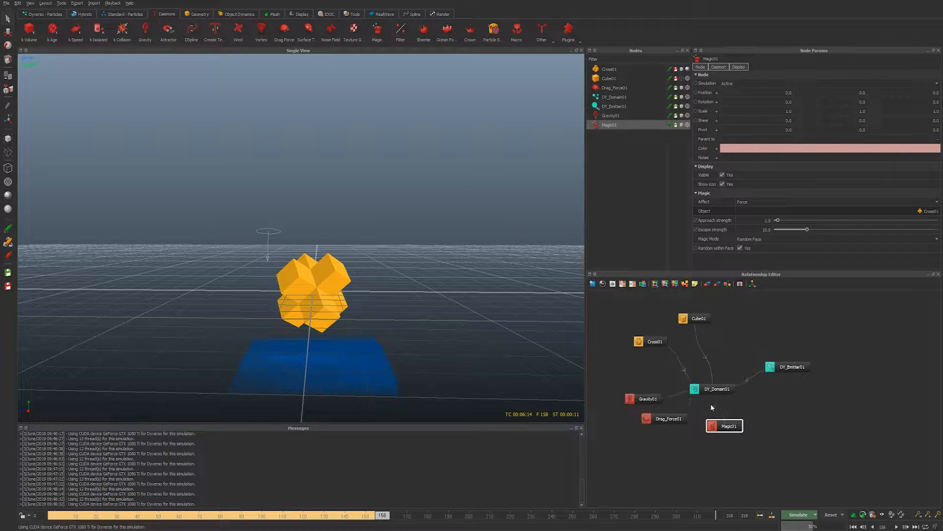
Continue the simulation to around frame 209 to examine how the Magic daemon pulls the fluid
key("alt+a")
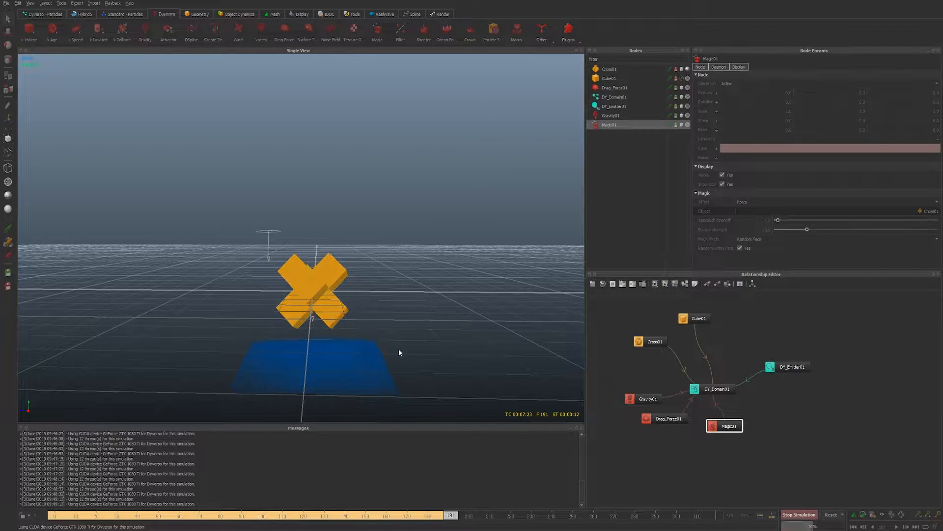
key("alt+a")
left_click_drag(389, 384, 388, 373, "alt")
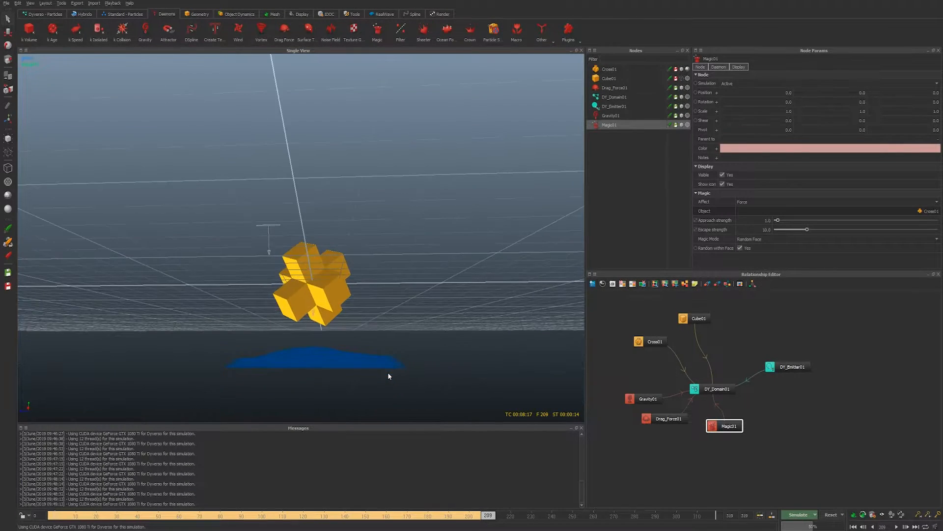
Go back to frame 207 and set the Magic daemon's approach strength to 50
mouse_move(476, 514)
left_mouse_down()
mouse_move(337, 515)
mouse_move(492, 523)
mouse_move(344, 523)
mouse_move(484, 524)
left_mouse_up()
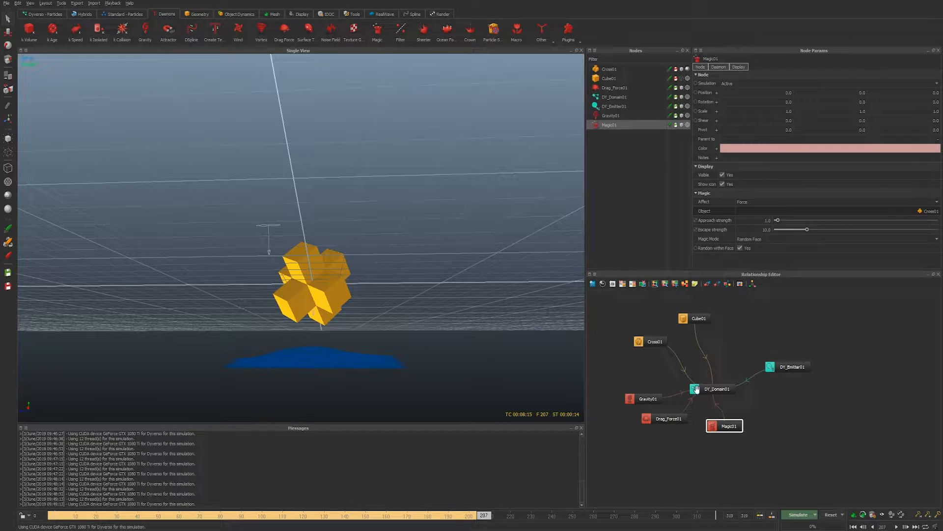
left_click(761, 219)
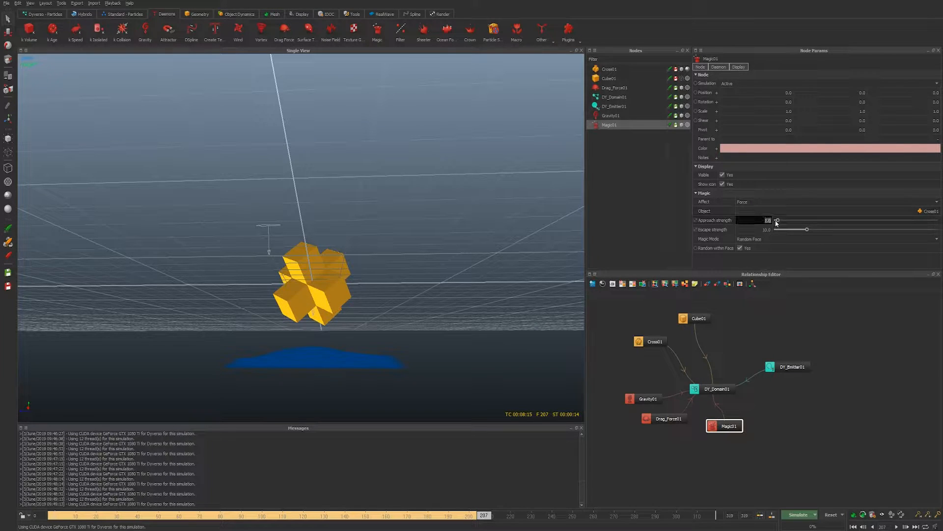
type("50")
key("Return")
Resimulate from frame 207 to around frame 307 and play back the cached result to examine the stronger attraction
key("ctrl+a")
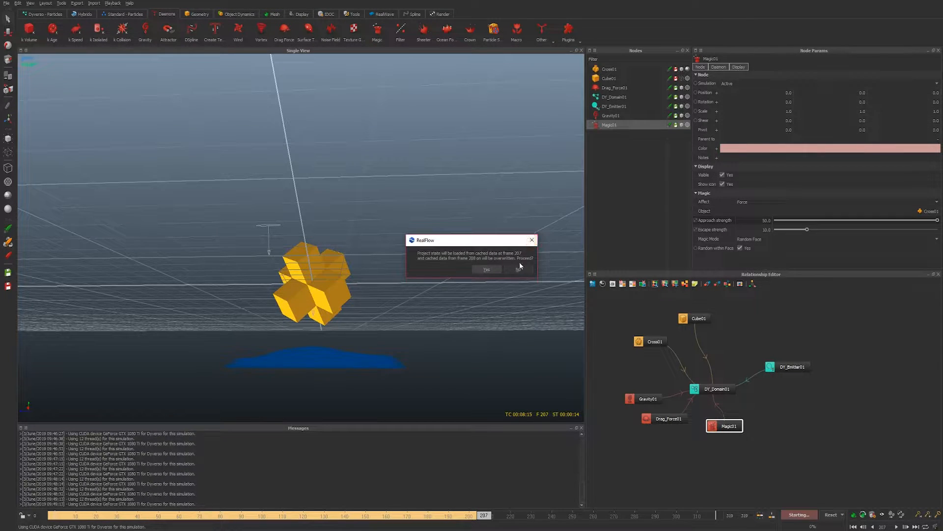
left_click(487, 269)
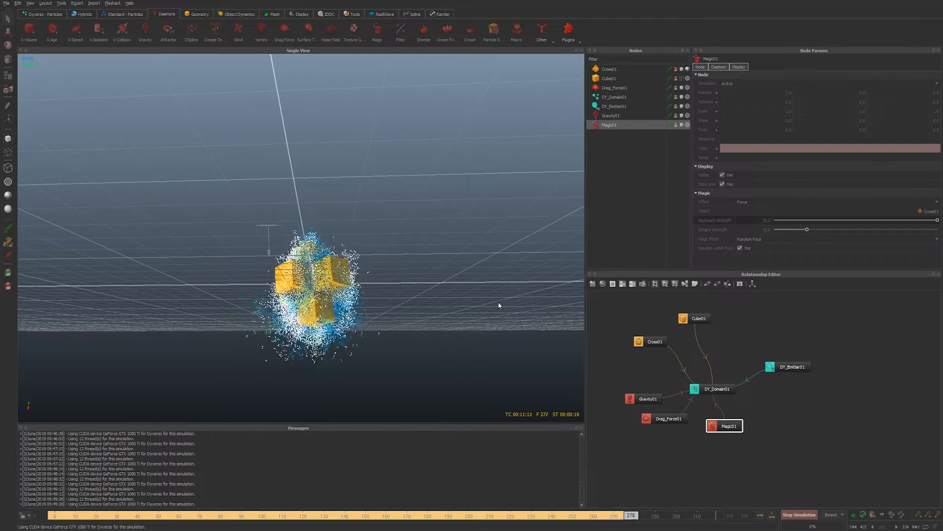
key("Escape")
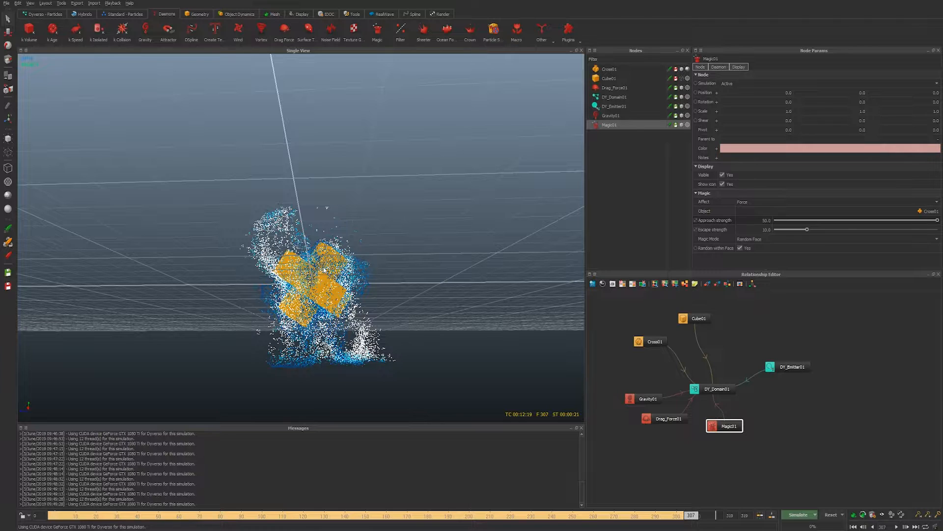
key("space")
left_click_drag(659, 517, 635, 515)
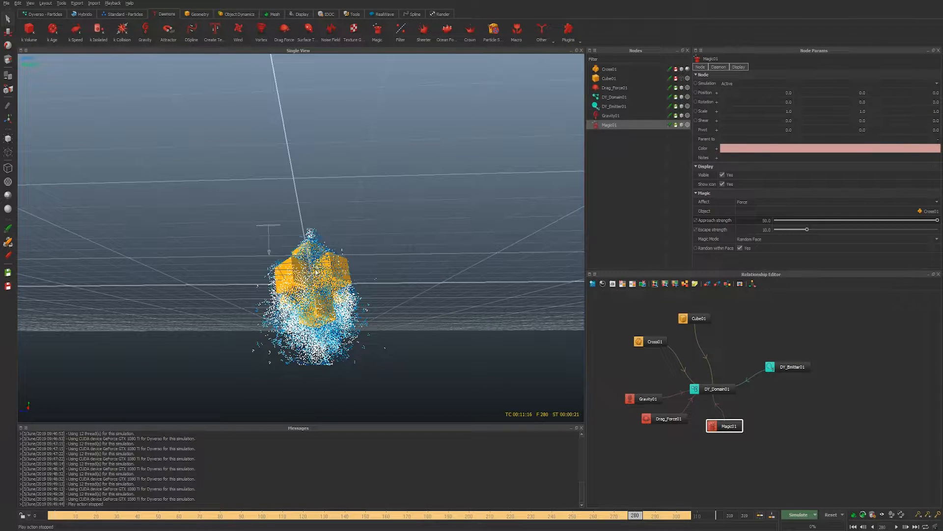
Set the Magic daemon's escape strength to 50
double_click(755, 230)
type("50")
key("Return")
Reset and simulate to around frame 88 to examine the particles around the cross up close
right_click(468, 243)
left_click(485, 248)
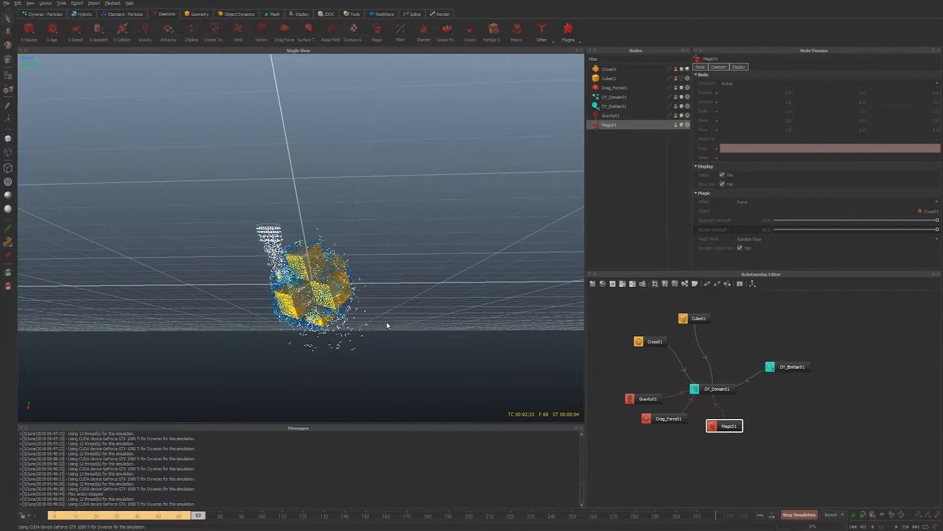
key("alt+a")
left_click_drag(317, 320, 320, 344, "alt")
right_click_drag(319, 344, 347, 347, "alt")
middle_click_drag(347, 347, 323, 295, "alt")
left_click_drag(323, 295, 320, 301, "alt")
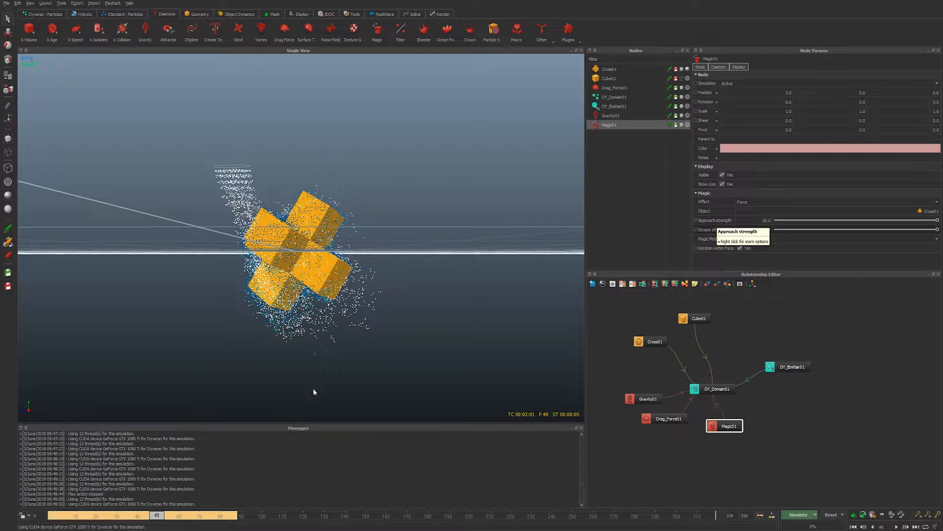
Set the Magic daemon's approach and escape strengths to 0 at frame 110 and key both
left_click_drag(242, 516, 283, 520)
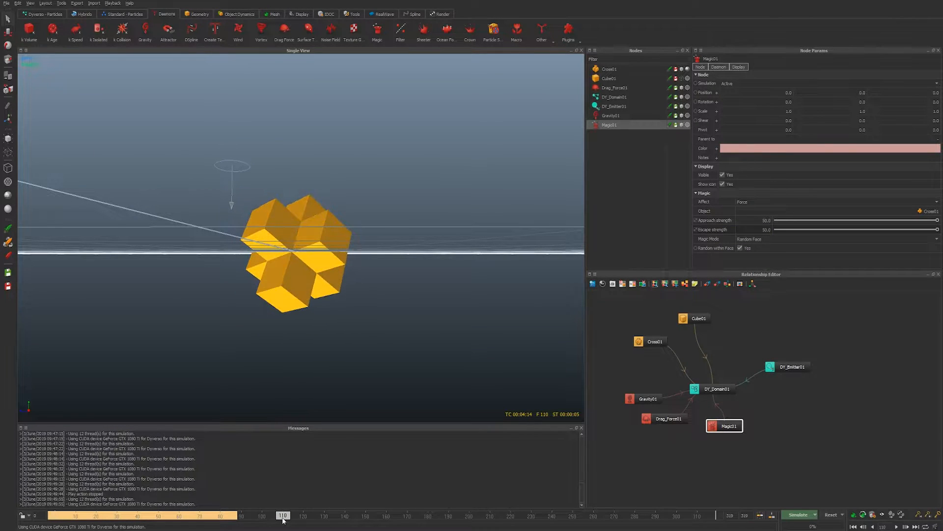
left_click(695, 220)
left_click(696, 229)
left_click_drag(728, 225, 717, 250)
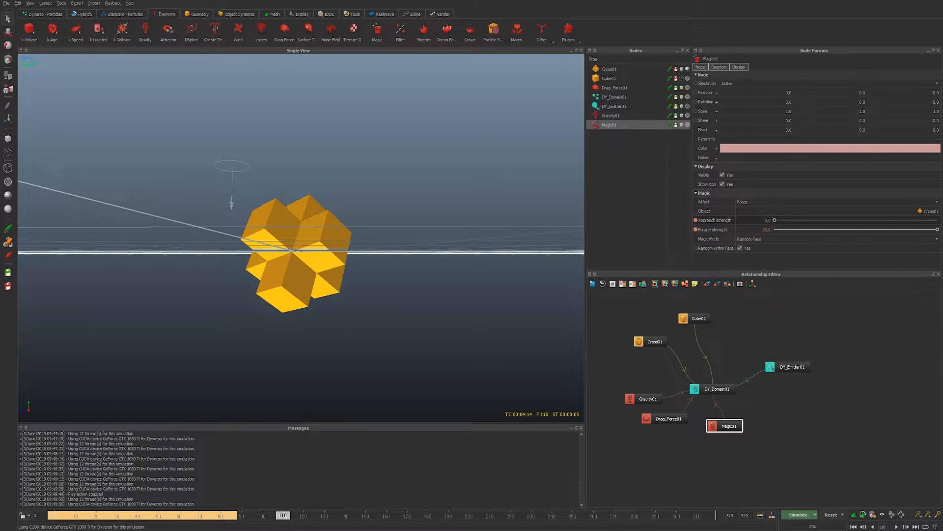
left_click_drag(761, 229, 763, 230)
left_click(696, 221)
Set the Magic daemon's approach and escape strengths to 25 at frame 125 and key both
left_click_drag(285, 520, 315, 522)
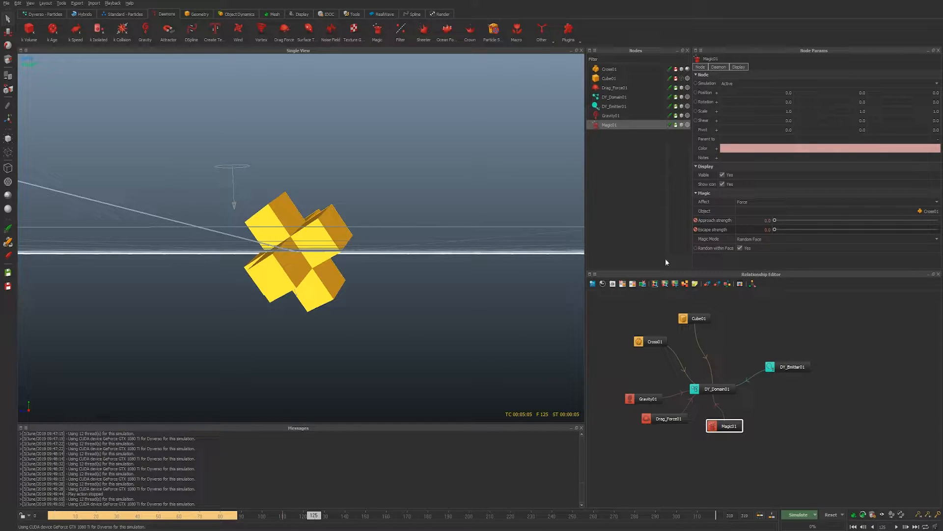
left_click(768, 220)
type("25")
key("Return")
left_click(696, 220)
Reset and simulate the full range to frame 319, and review the cached frames up to frame 202
key("alt+r")
key("Return")
key("alt+a")
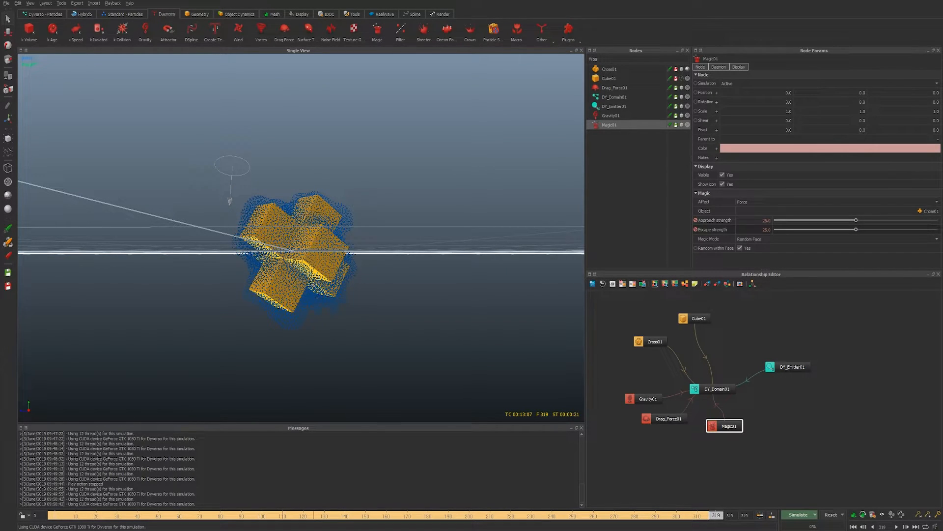
left_click_drag(295, 515, 472, 515)
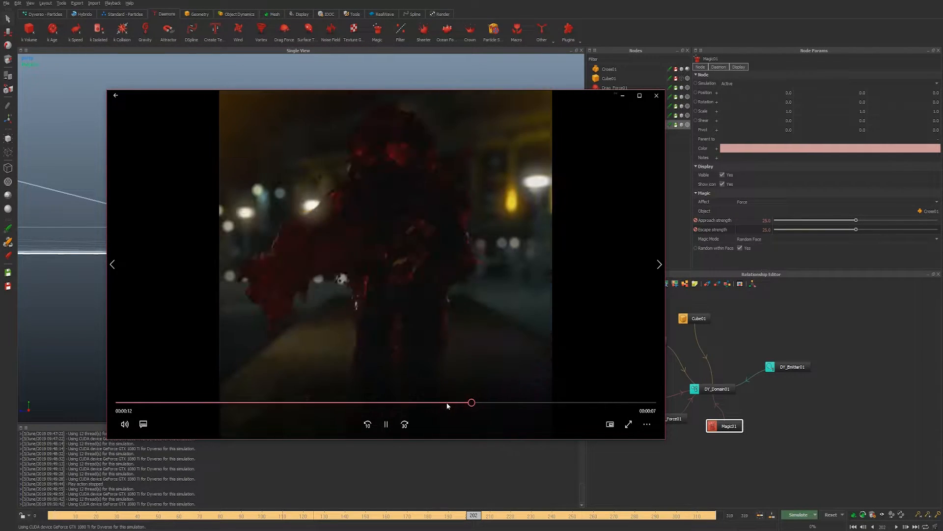
Review several moments of the rendered red-fluid figure clip in the video player and close it
left_click(319, 402)
left_click(269, 402)
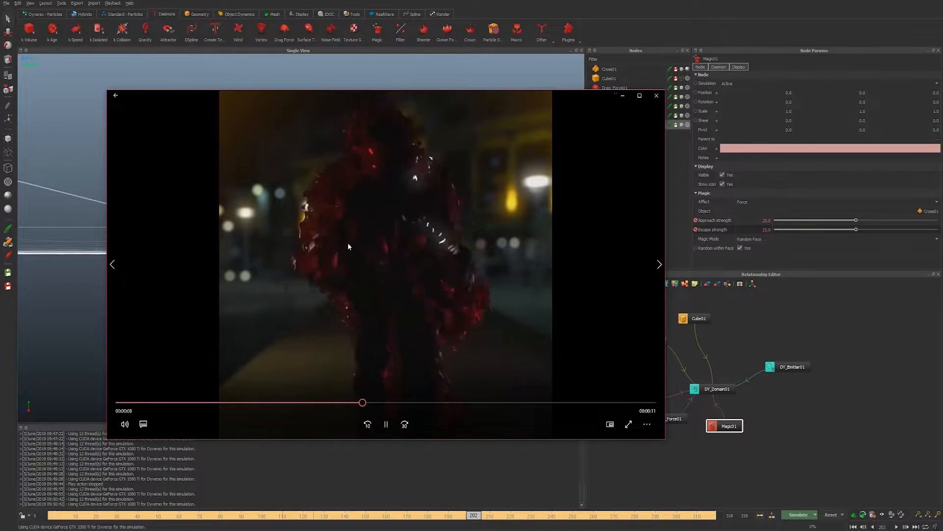
left_click(299, 402)
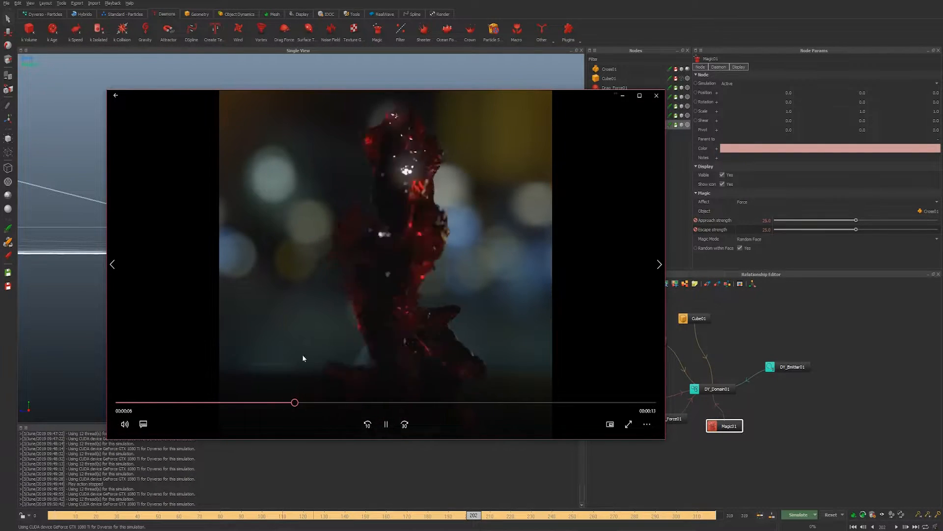
left_click(662, 94)
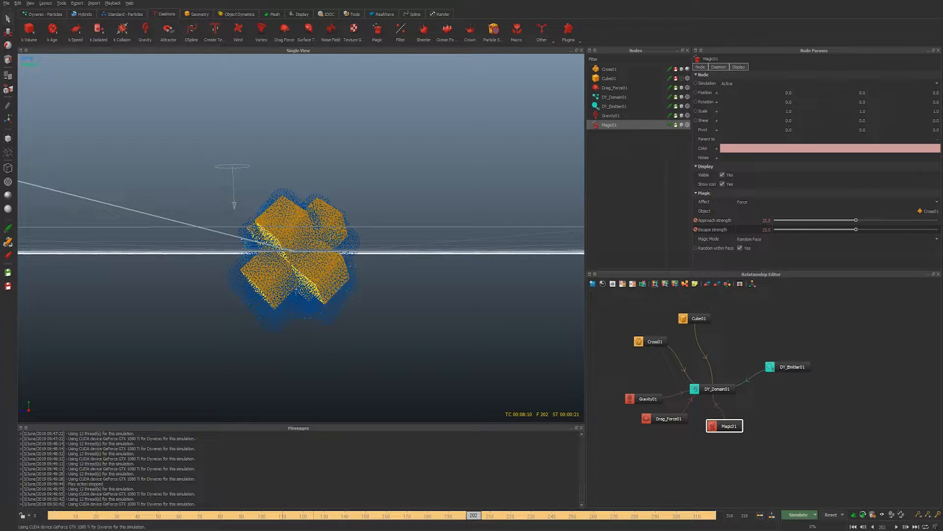
Go to frame 148 and examine the escape strength's animation curve in the Curve Editor
left_click_drag(446, 515, 362, 497)
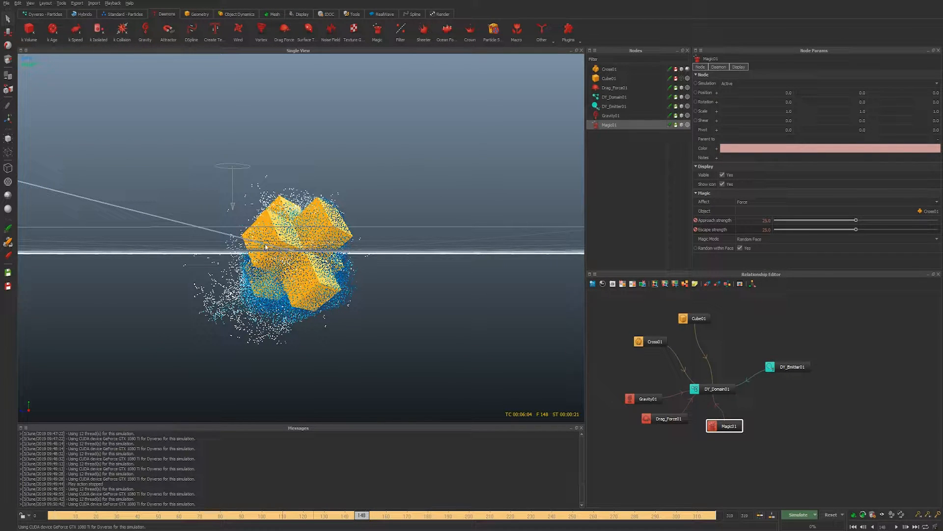
right_click(710, 229)
left_click(729, 232)
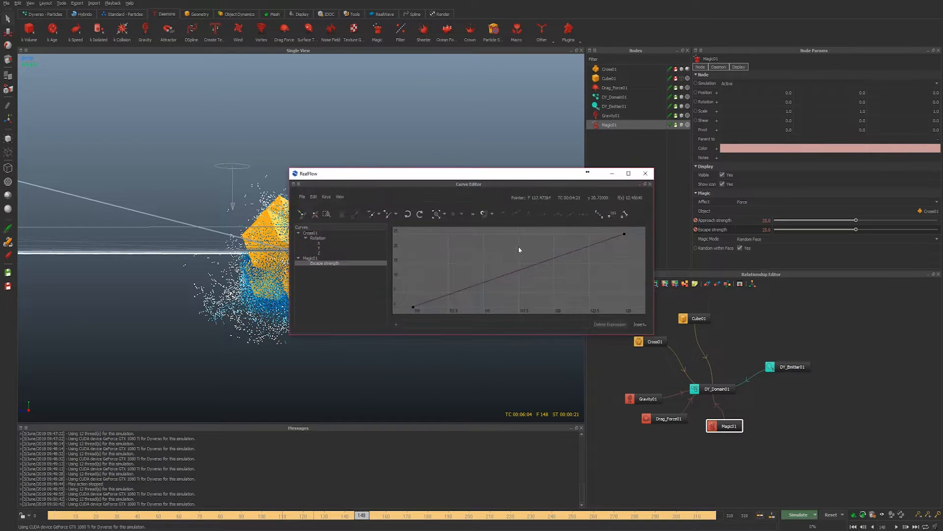
left_click(645, 173)
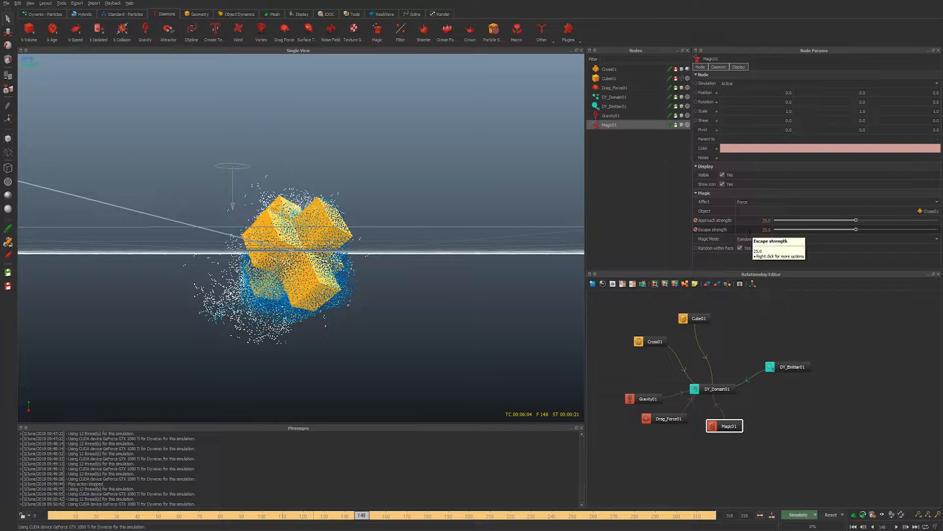
Key the Magic daemon's approach and escape strengths at 25 on frame 160
mouse_move(350, 515)
left_mouse_down()
mouse_move(72, 514)
mouse_move(316, 514)
mouse_move(386, 504)
left_mouse_up()
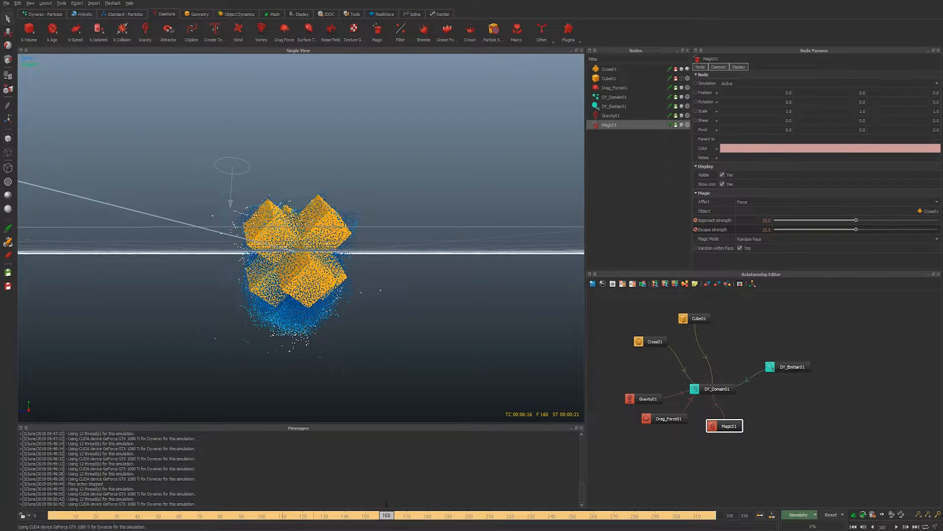
left_click(696, 220)
left_click(696, 230)
Key the Magic daemon's approach and escape strengths at 0 on frame 170
left_click(408, 519)
double_click(757, 220)
type("0")
key("Return")
double_click(760, 229)
type("0")
key("Return")
left_click(696, 221)
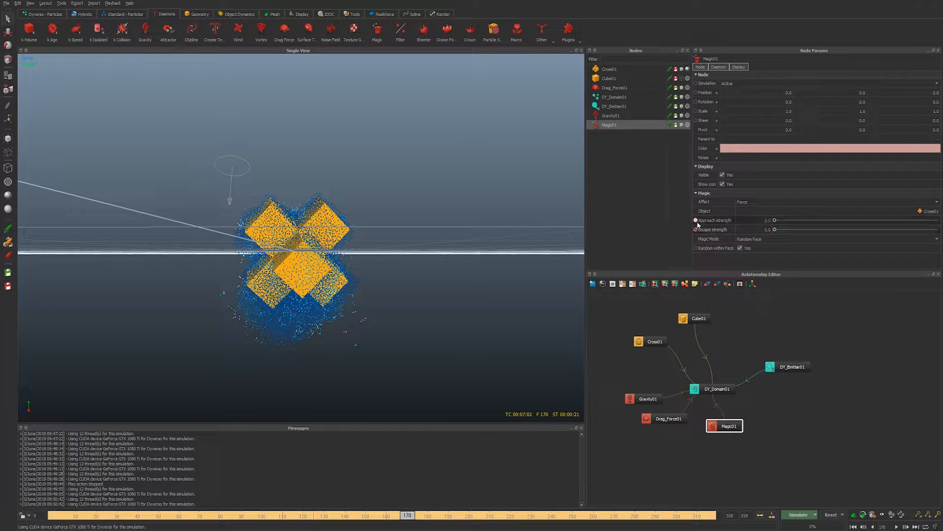
left_click(696, 230)
Resimulate from the cached state at frame 160, overwriting the following frames, stop the run and review back to frame 166
key("ctrl+a")
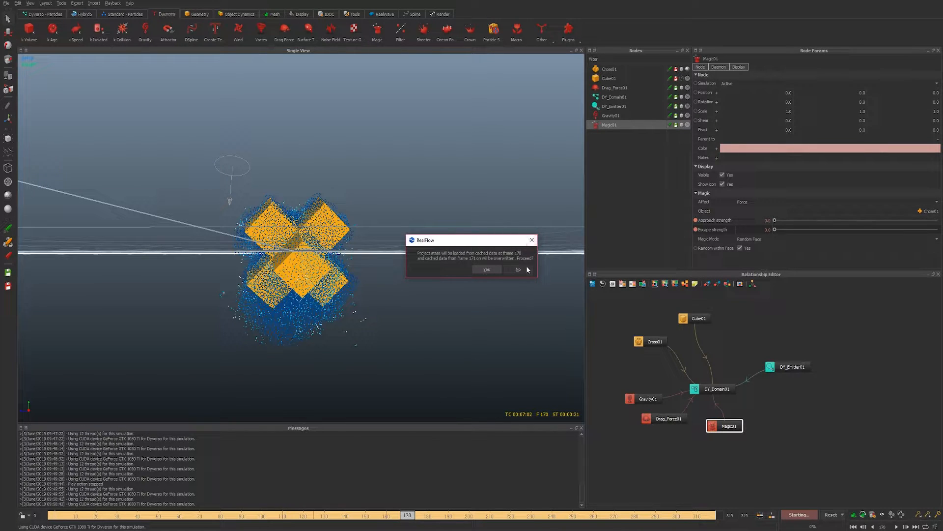
key("Escape")
left_click(386, 516)
key("ctrl+a")
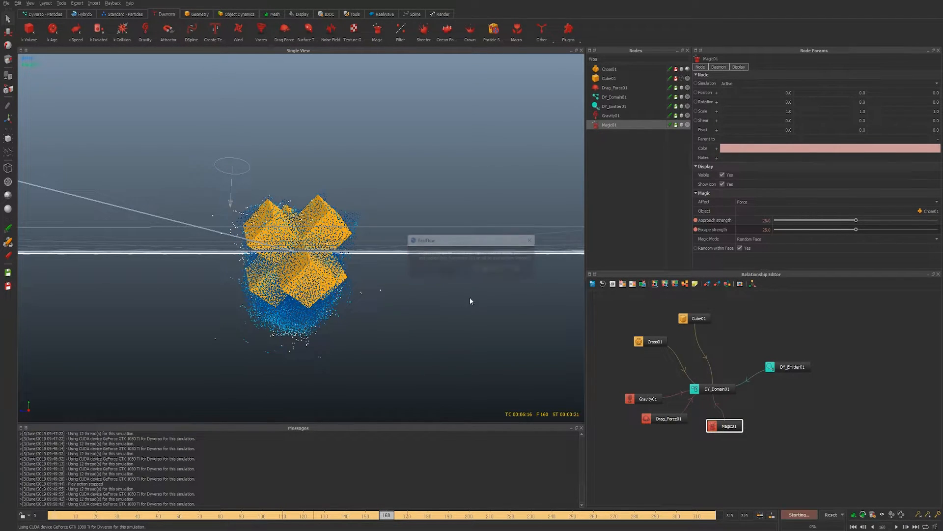
left_click(482, 268)
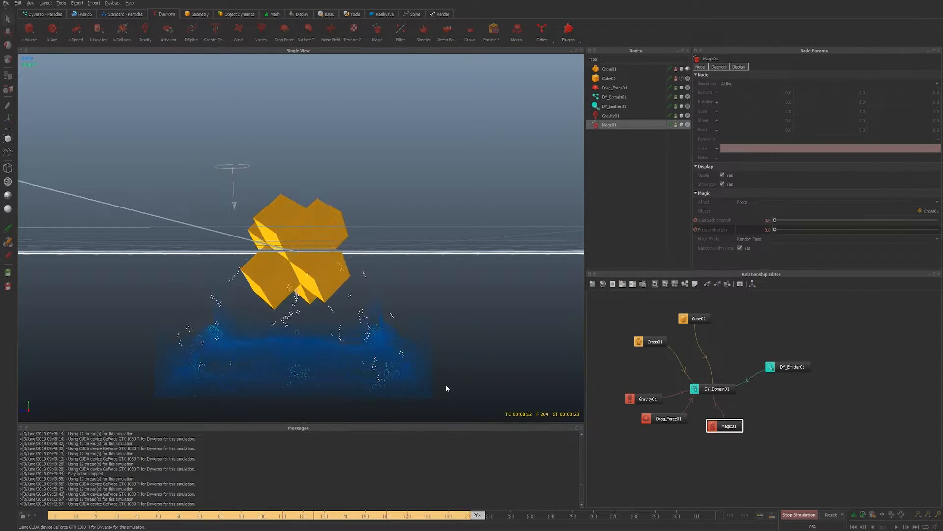
key("Escape")
left_click_drag(449, 515, 393, 503)
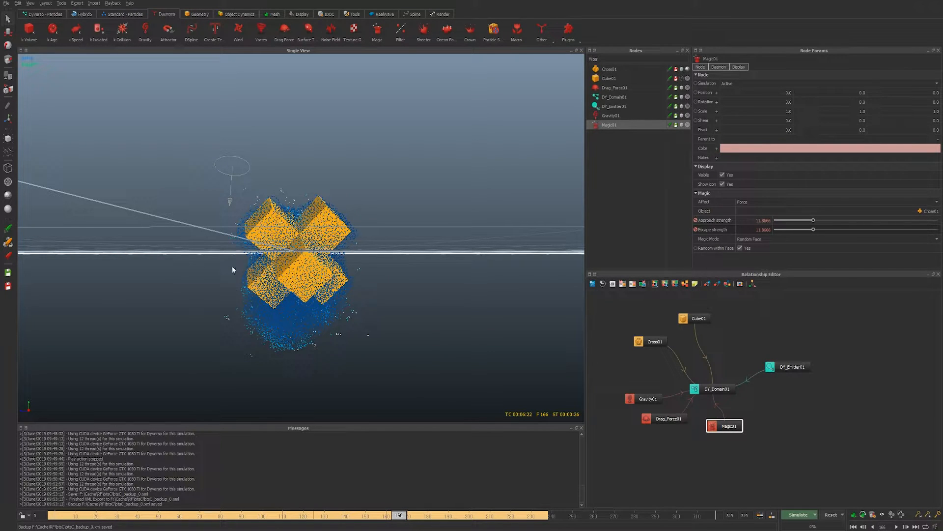
Key the Gravity daemon's strength at 9.8 on frame 110 and at 2 on frame 120
left_click_drag(370, 519, 284, 521)
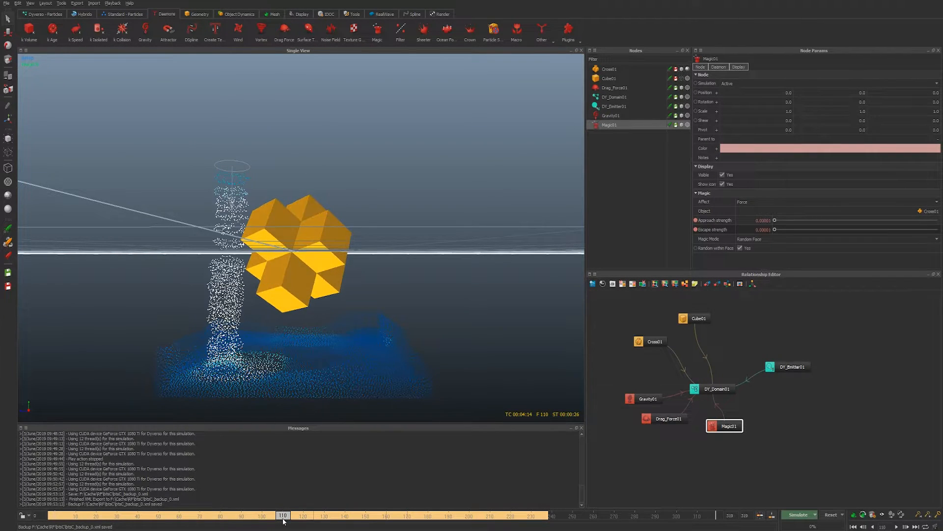
left_click(611, 115)
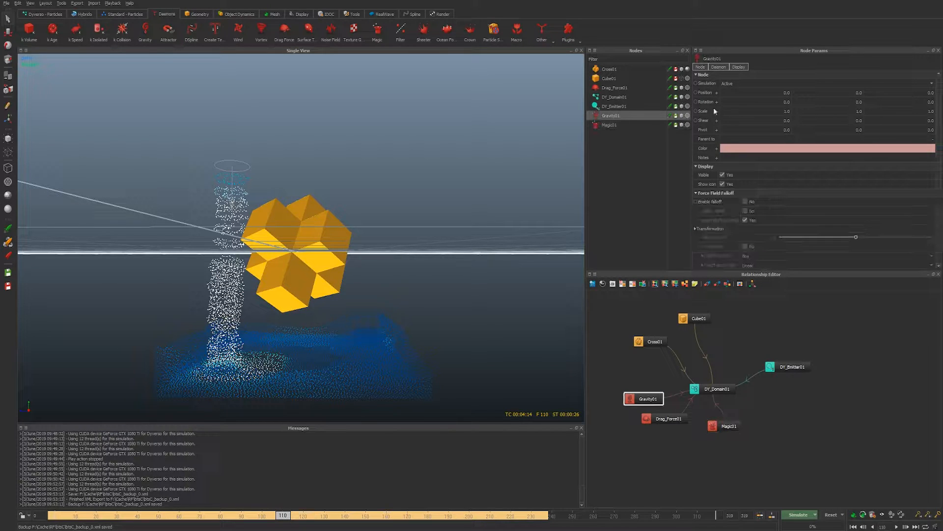
scroll(726, 216, "down", 5)
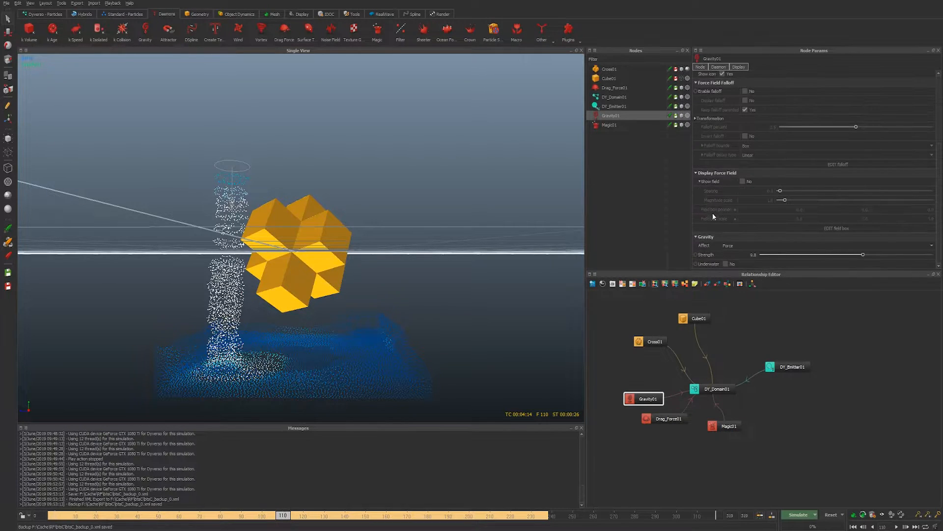
left_click(695, 254)
left_click(303, 514)
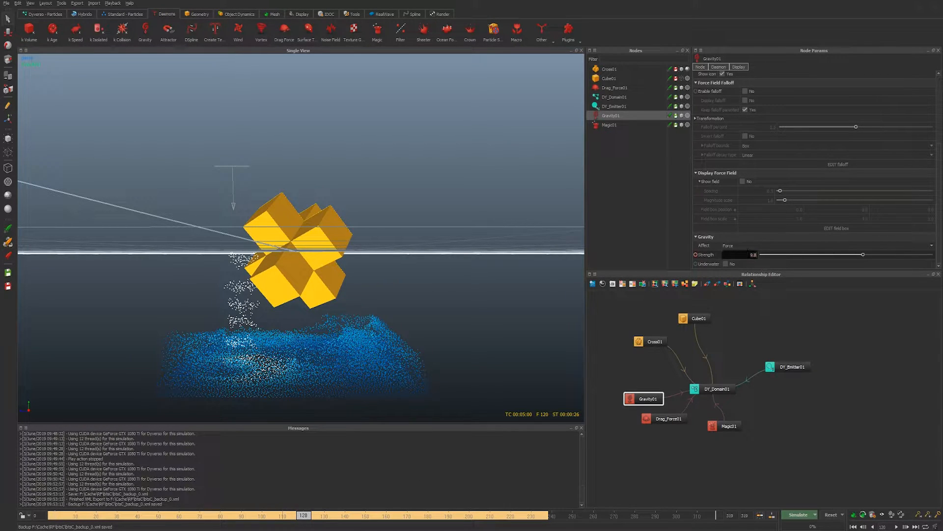
type("2")
key("Return")
Key the gravity strength at 2 on frame 160 and at 0 on frame 170
left_click_drag(303, 517, 388, 520)
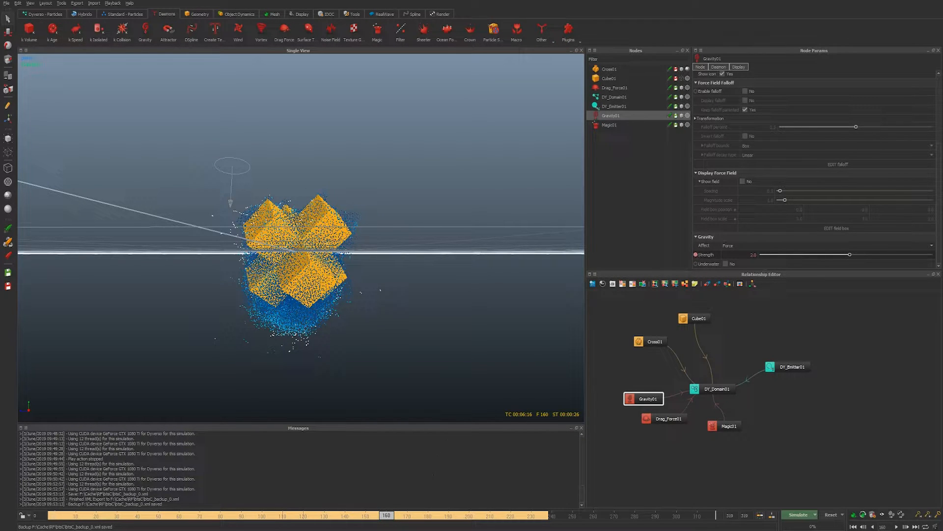
left_click_drag(392, 519, 408, 520)
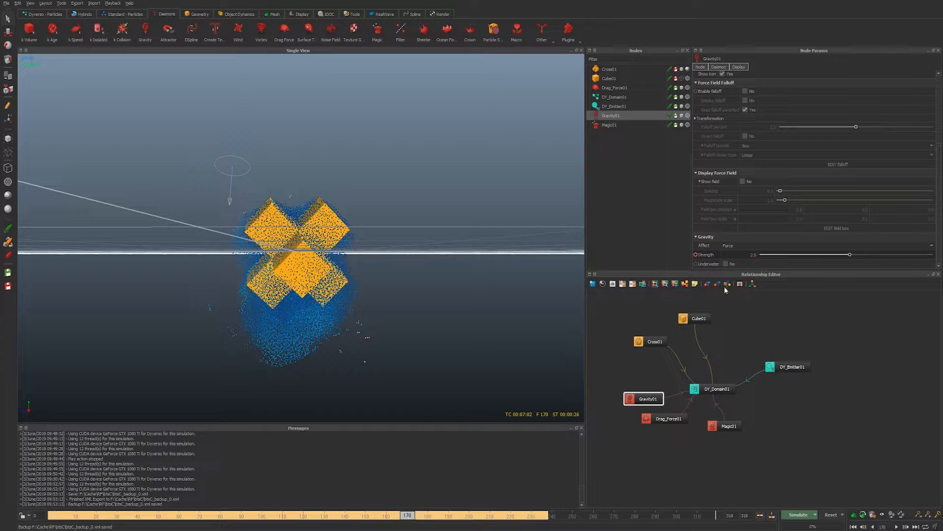
type("0")
key("Return")
Reset the simulation and run it to frame 248 with the keyed gravity
left_click_drag(404, 523, 314, 524)
key("alt+r")
key("alt+a")
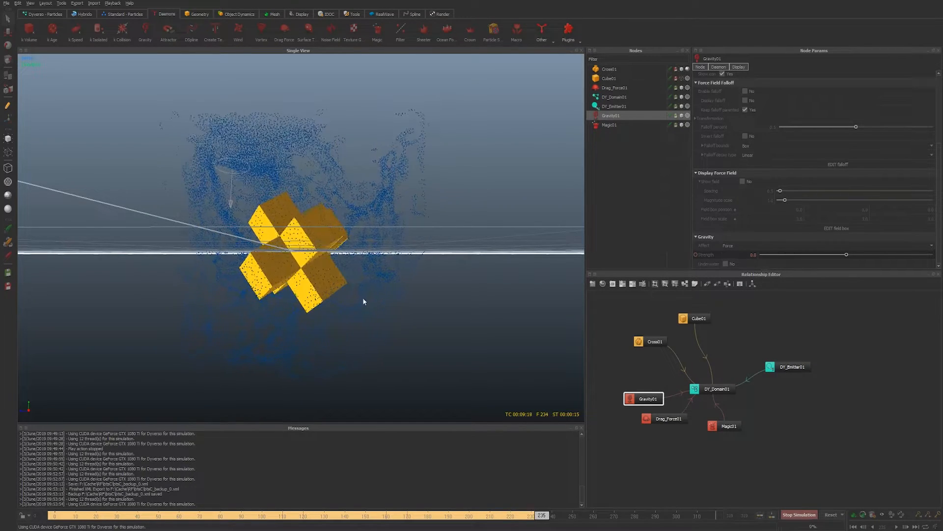
key("Escape")
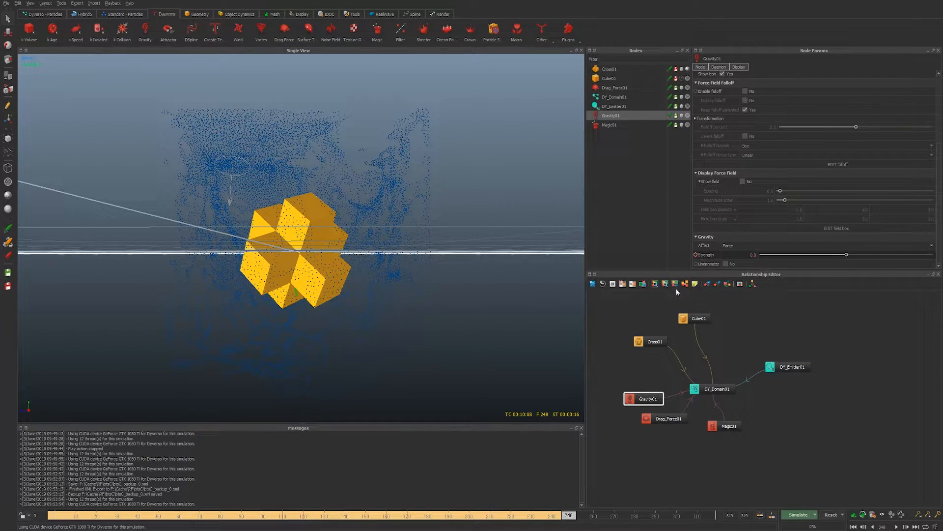
In the gravity strength's curve, set the frame 170 key to 9.8 and make all keys linear
mouse_move(530, 520)
left_mouse_down()
mouse_move(341, 516)
mouse_move(392, 516)
left_mouse_up()
right_click(709, 258)
left_click(741, 261)
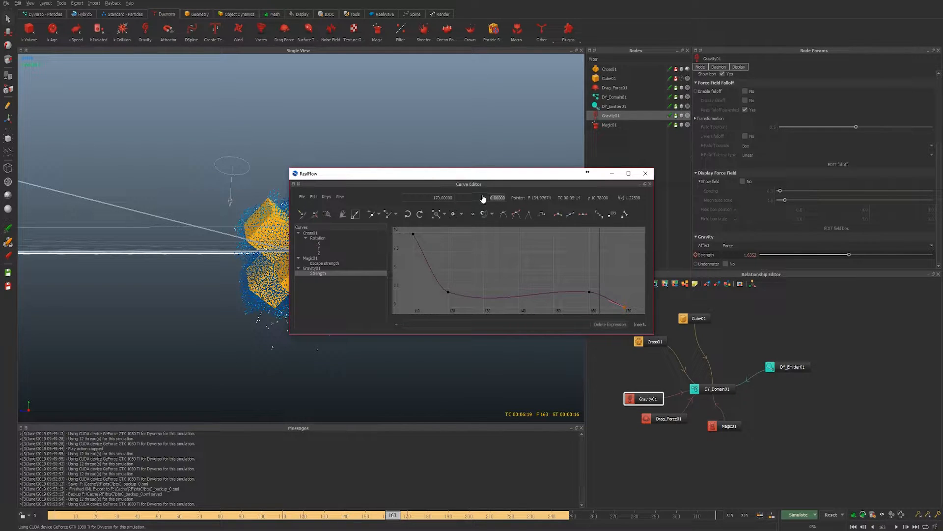
type("9.8")
key("Return")
left_click_drag(405, 231, 629, 297)
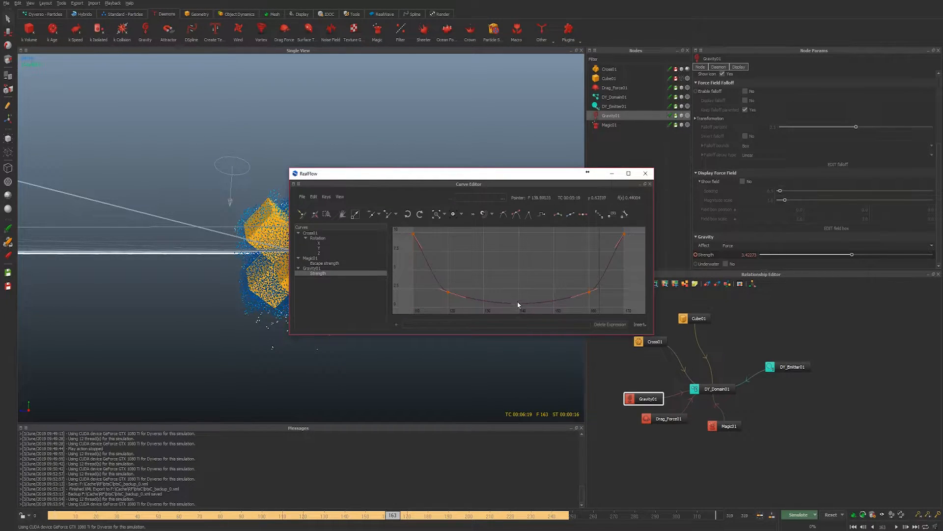
left_click(533, 216)
left_click(645, 174)
Reset all simulation data and simulate to frame 294
key("ctrl+r")
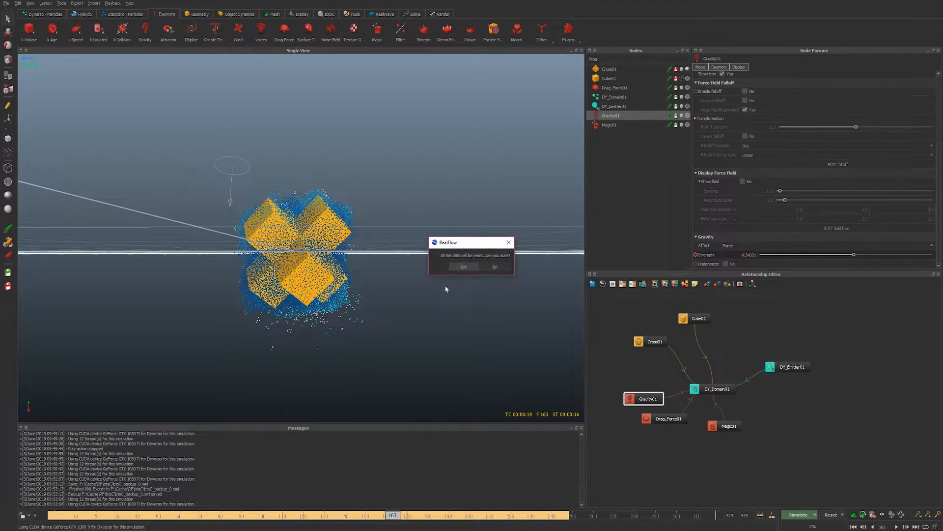
key("Return")
key("ctrl+a")
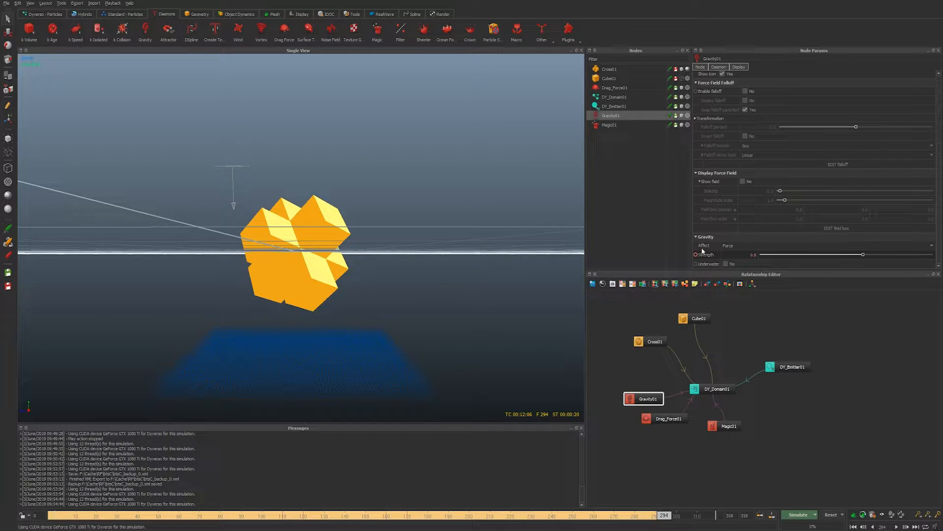
Set the Magic daemon's mode to Nearest Face, and reset and simulate the range to frame 319
left_click(620, 125)
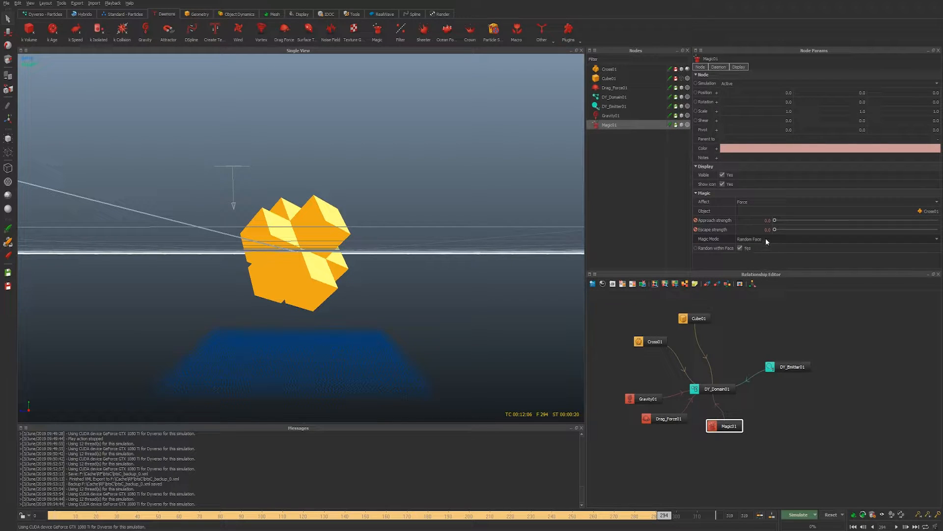
mouse_move(766, 241)
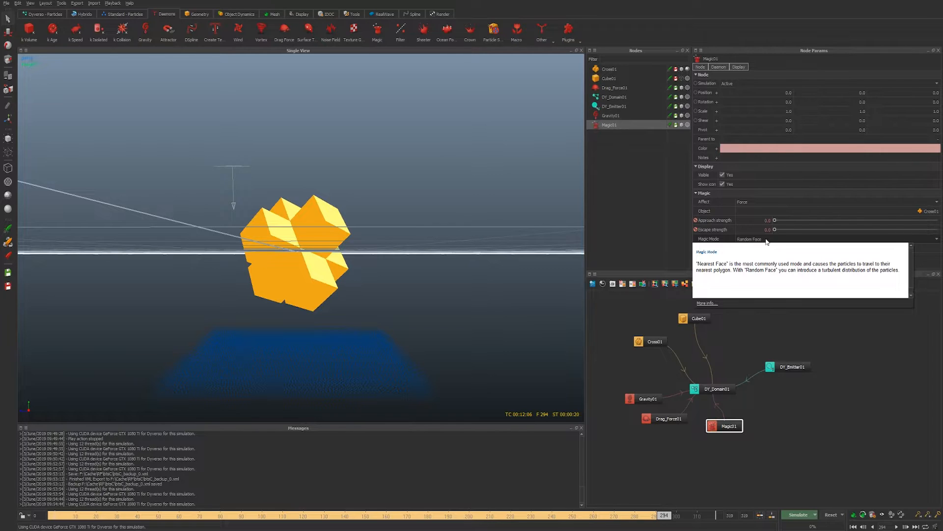
left_click(766, 240)
left_click(773, 231)
key("alt+r")
key("Return")
key("alt+a")
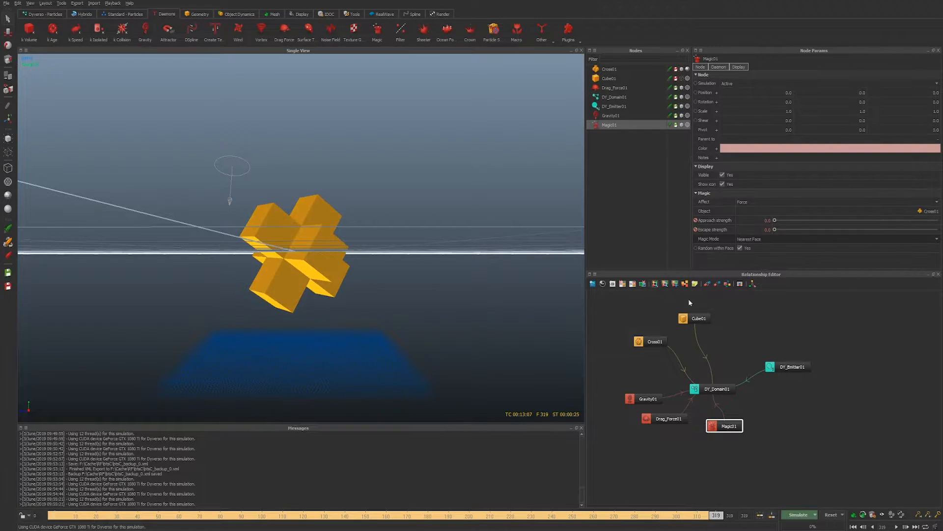
Set the two peak keys of the Magic daemon's escape strength curve to 10
right_click(718, 231)
left_click(746, 234)
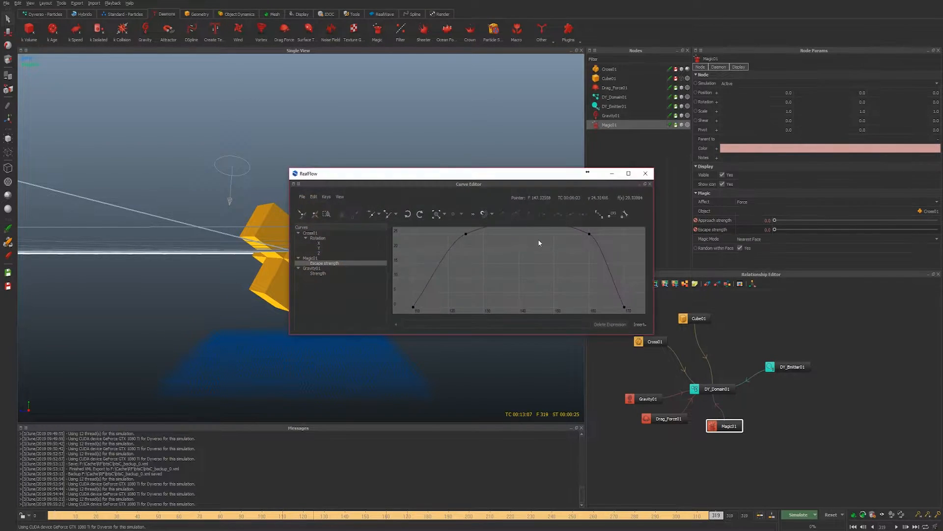
middle_click_drag(525, 263, 523, 275)
left_click_drag(446, 230, 593, 273)
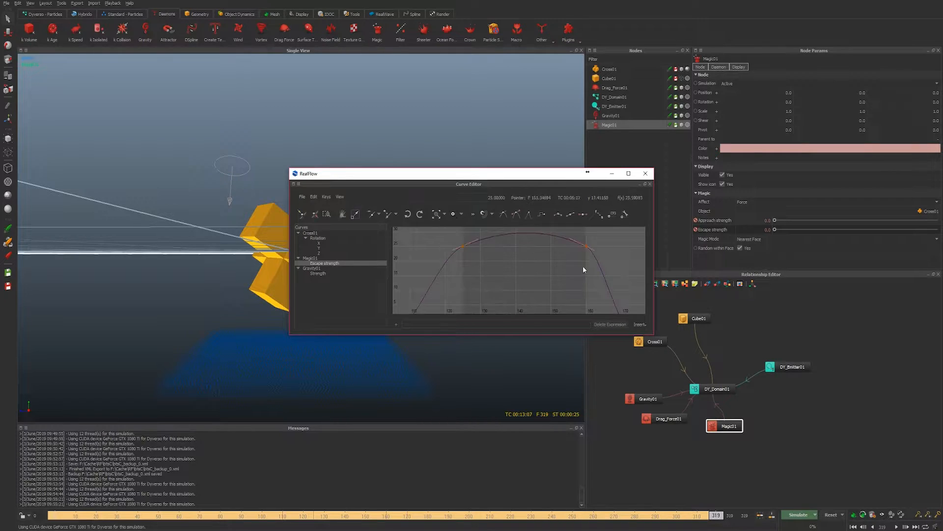
type("10")
key("Return")
Make all keys of the escape strength curve linear and close the Curve Editor
middle_click_drag(525, 264, 519, 247)
right_click_drag(519, 247, 539, 235, "alt")
left_click_drag(407, 238, 618, 310)
left_click(528, 216)
left_click(644, 174)
Make all keys of the Magic daemon's approach strength curve linear and close the Curve Editor
right_click(717, 218)
left_click(745, 221)
scroll(519, 256, "down", 3)
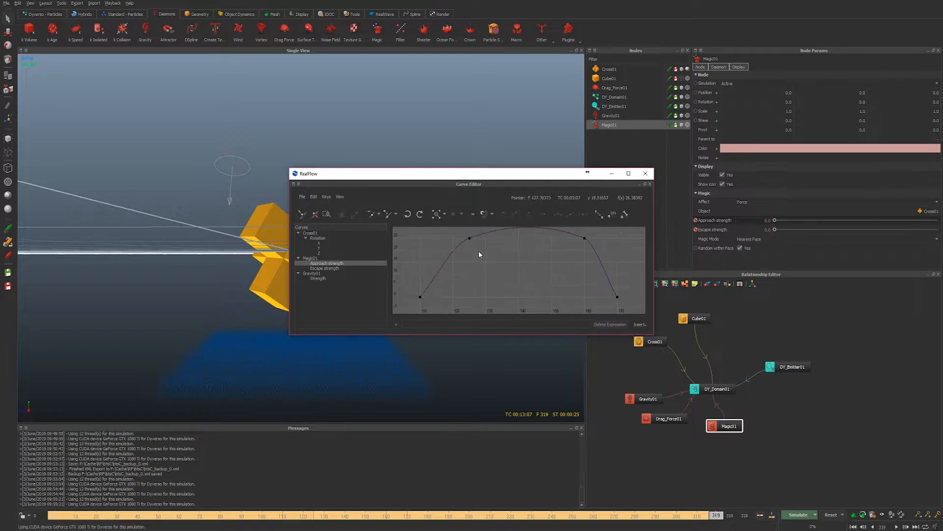
left_click_drag(408, 233, 640, 315)
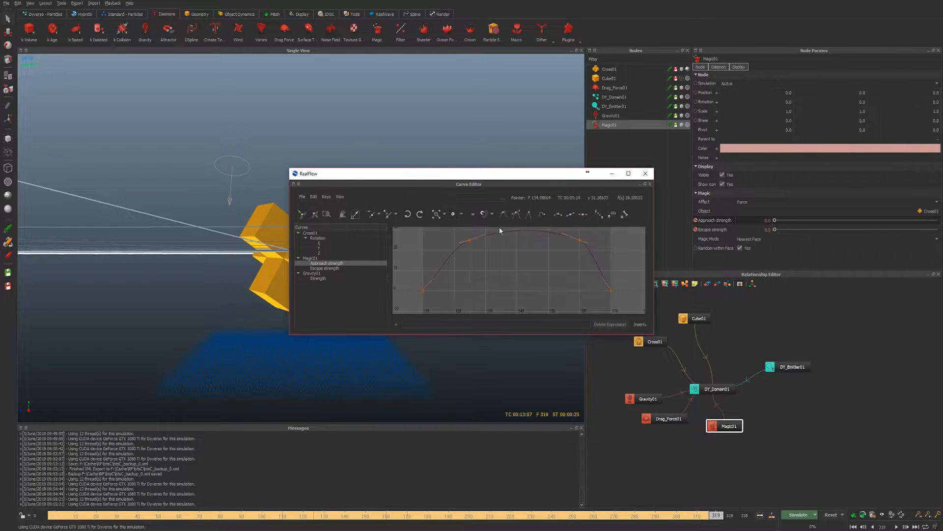
left_click(644, 174)
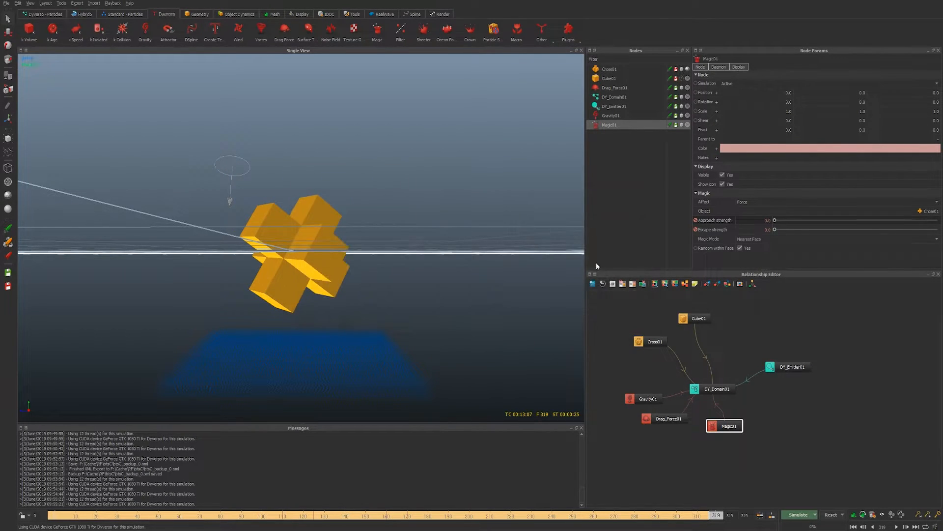
Reset the simulation and run it to frame 232 with the reshaped Magic curves
key("alt+r")
key("alt+a")
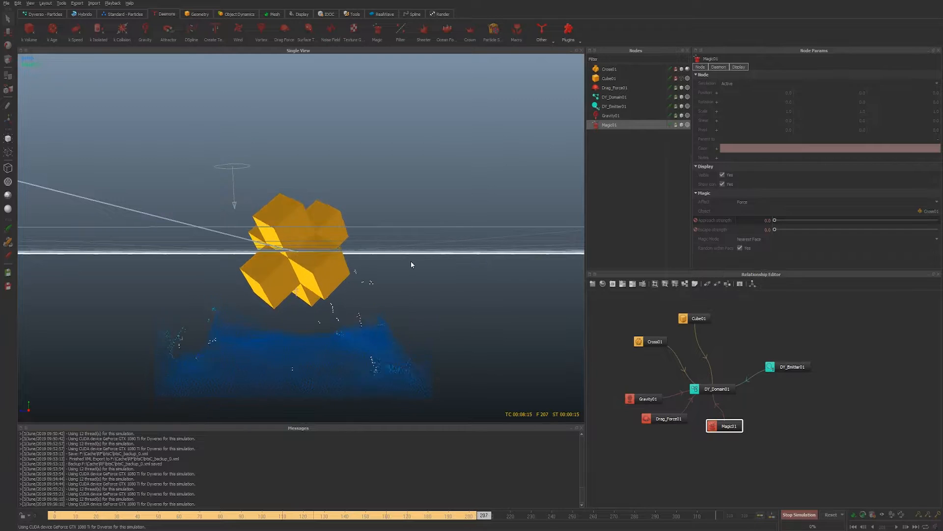
key("Escape")
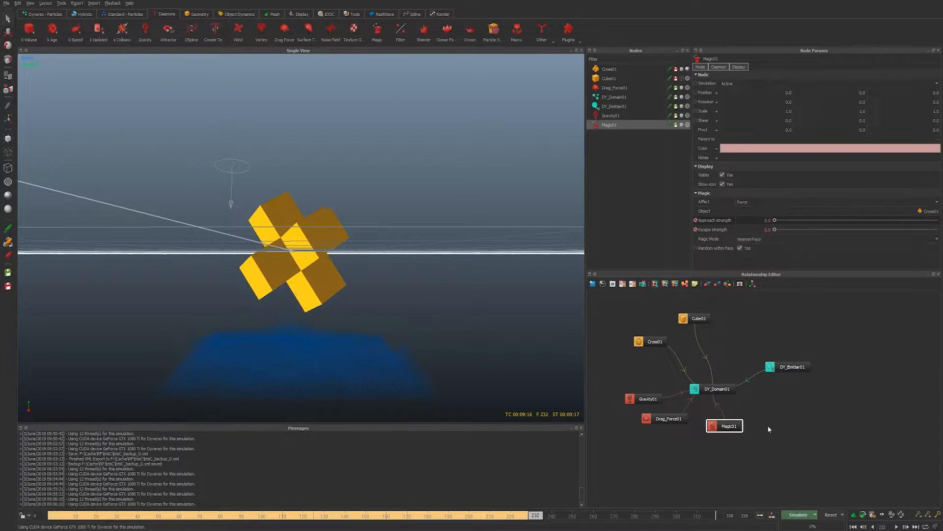
Check the Dyverso solver settings in the simulation options and accept them
left_click(815, 515)
left_click(806, 529)
left_click(739, 285)
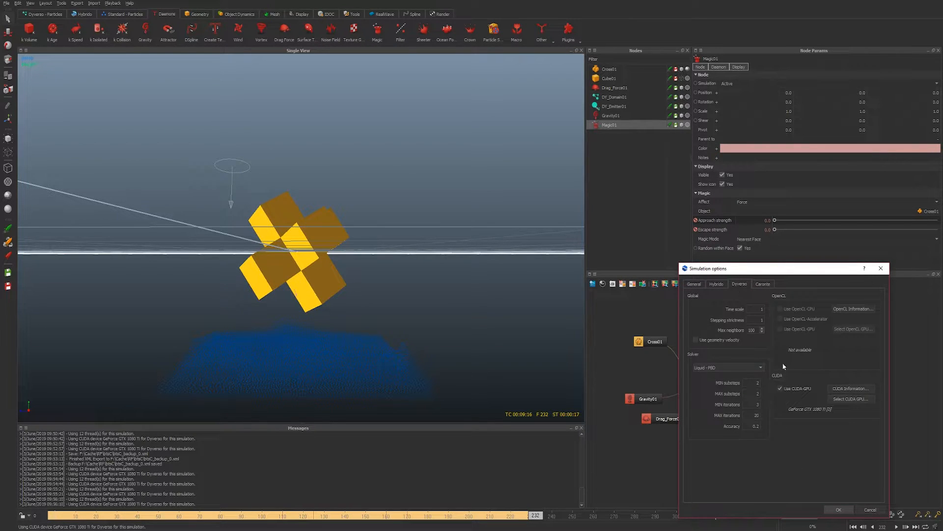
left_click(839, 510)
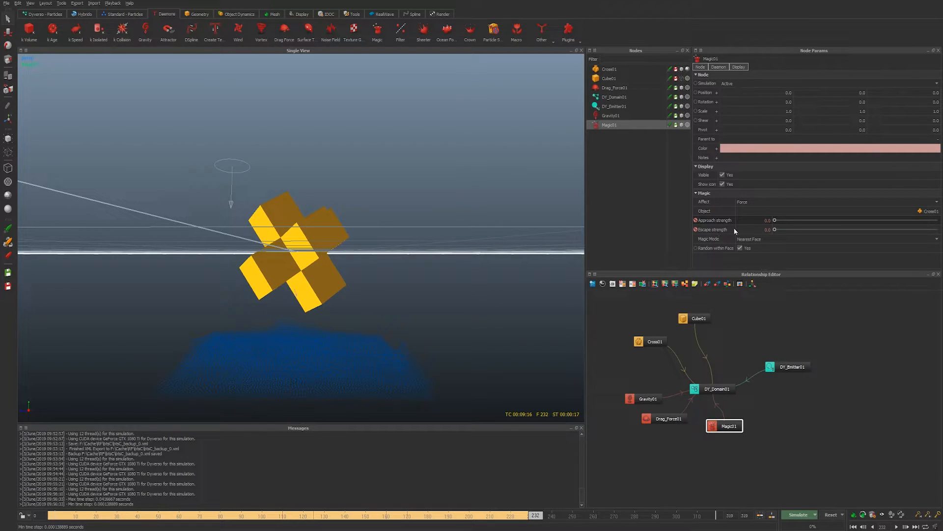
Raise the two peak keys of the Magic daemon's escape strength curve to 15 and close the Curve Editor
right_click(714, 232)
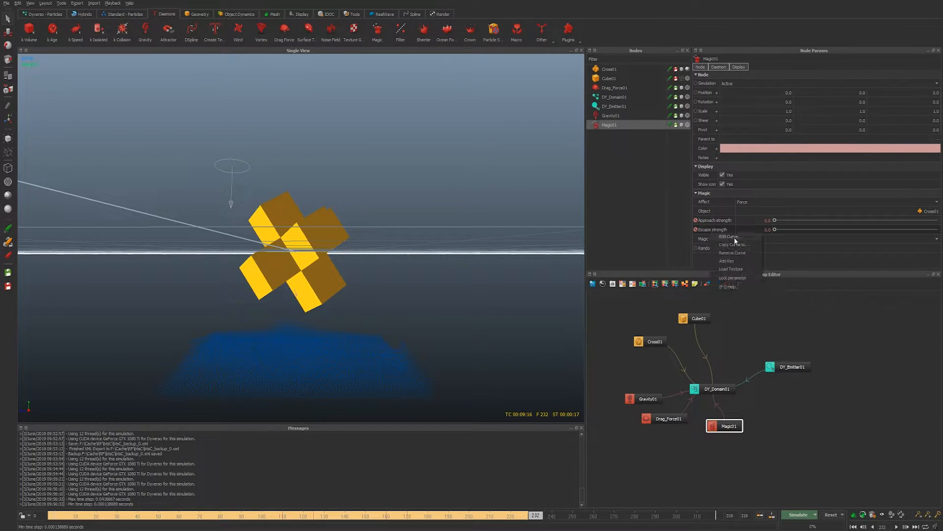
left_click(732, 237)
mouse_move(101, 516)
left_mouse_down()
mouse_move(399, 528)
mouse_move(311, 518)
mouse_move(392, 520)
left_mouse_up()
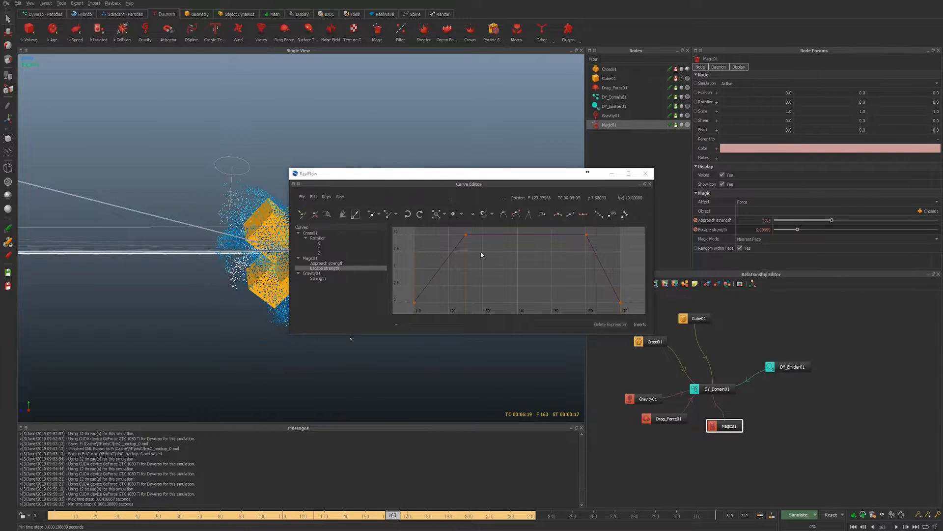
left_click_drag(439, 233, 539, 249)
key("ctrl+z")
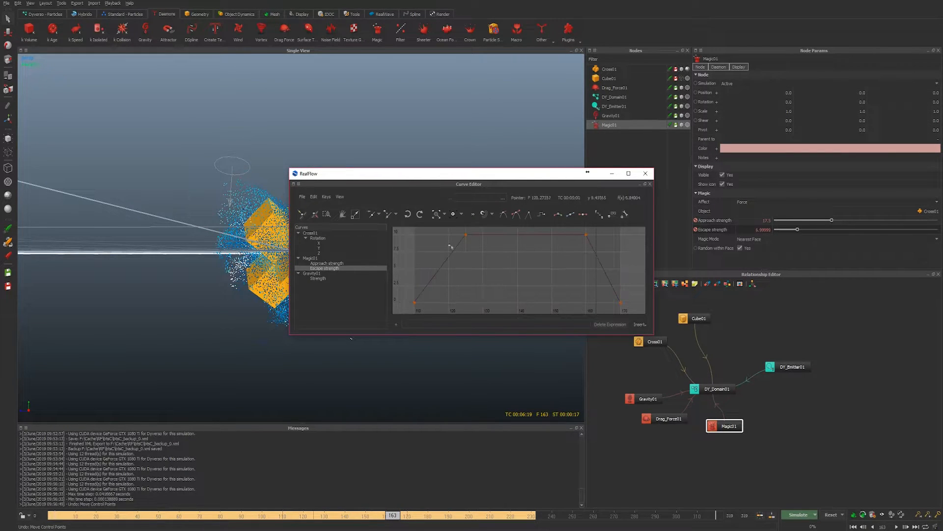
left_click_drag(435, 232, 596, 253)
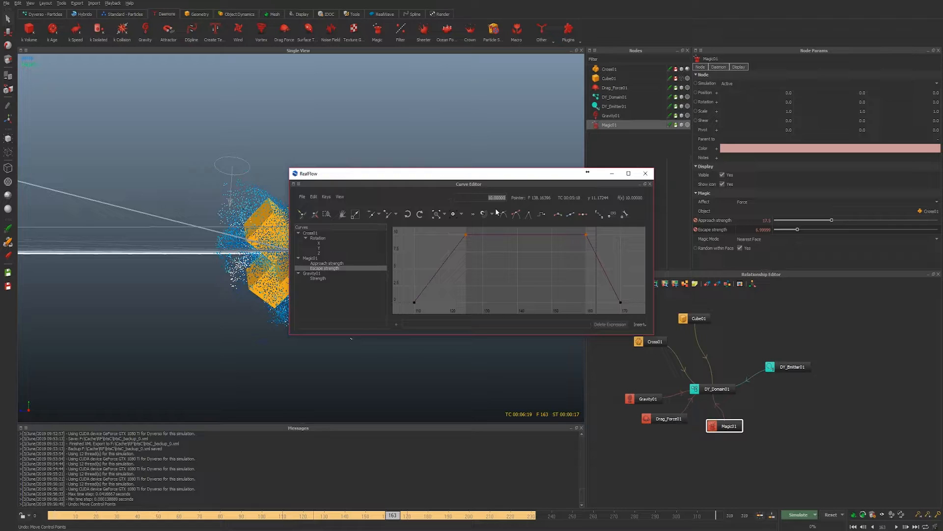
type("15")
key("Return")
left_click(645, 174)
Reset the simulation and rerun it, stopping at frame 210
key("ctrl+r")
key("ctrl+a")
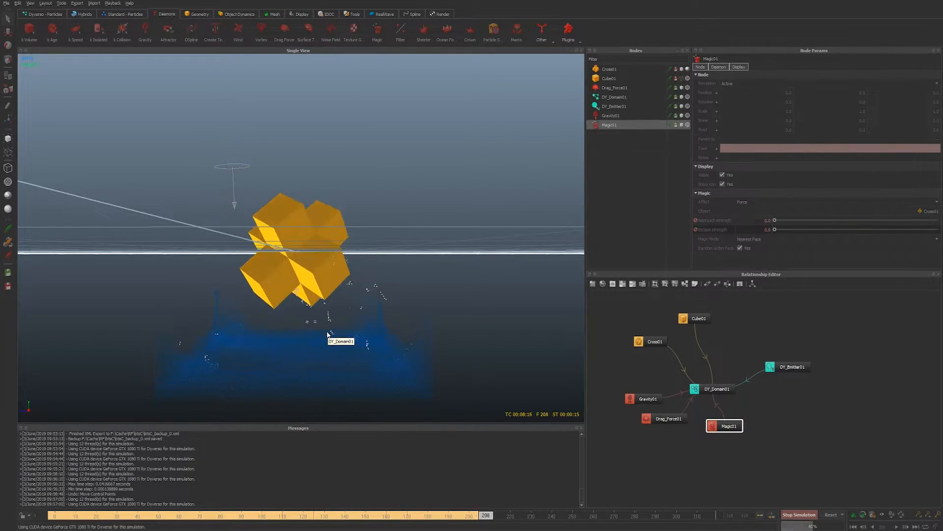
key("Escape")
Open the curves of the Gravity and Magic daemons together and display the approach strength, escape strength and gravity strength curves
left_click(613, 116, "ctrl")
right_click(621, 126)
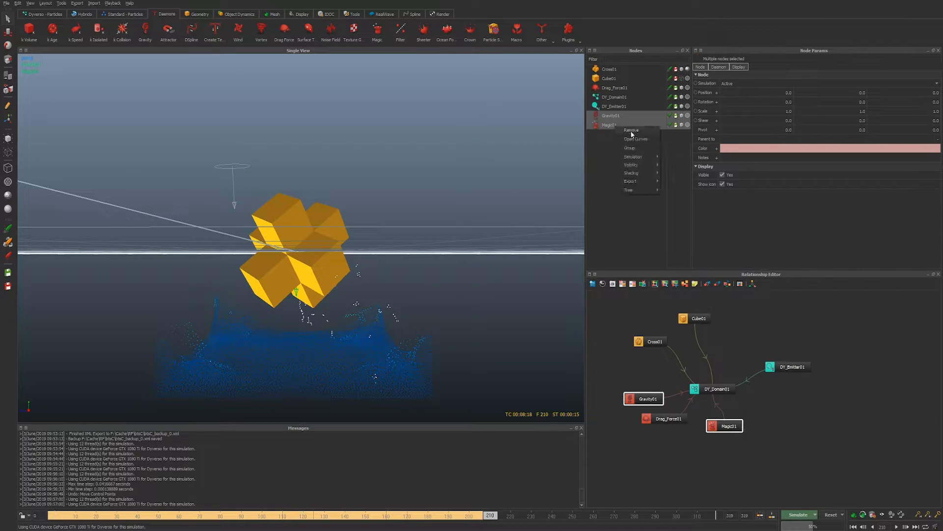
left_click(638, 139)
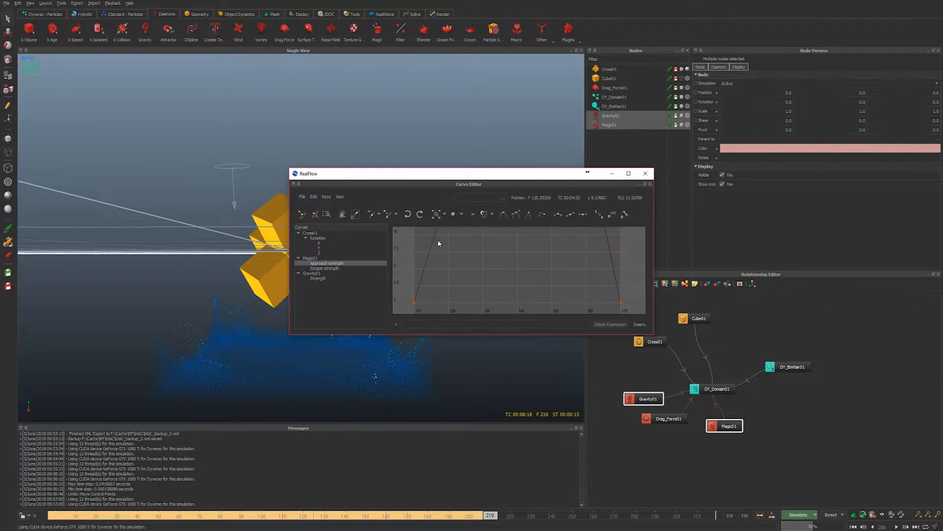
left_click(325, 268, "ctrl")
left_click(328, 278, "ctrl")
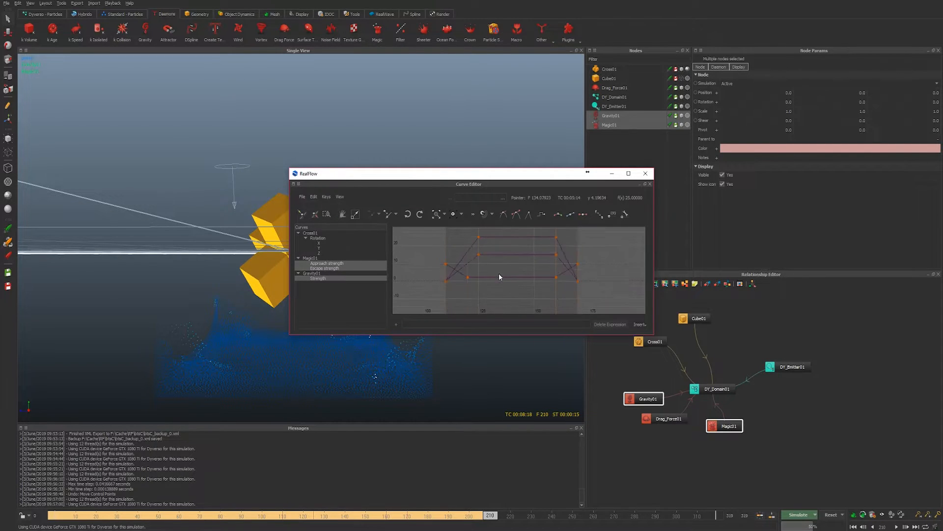
Undo the last control point move, shift the ending keys of all three strength curves 50 frames later, and close the Curve Editor
key("ctrl+z")
left_click_drag(604, 234, 517, 295)
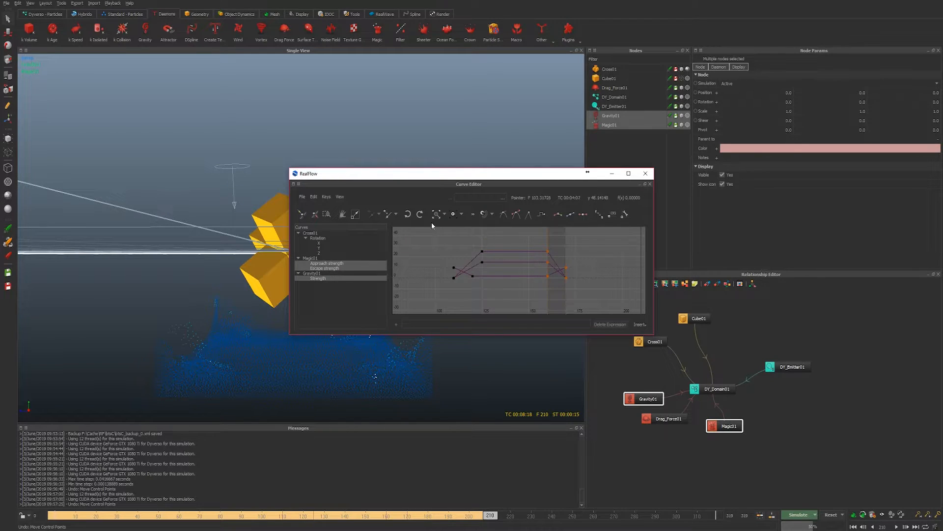
left_click(343, 215)
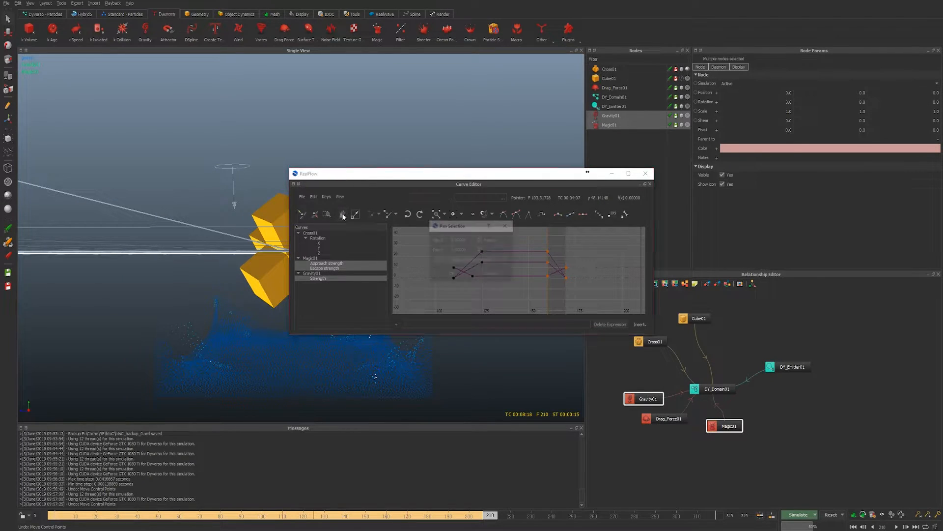
type("50")
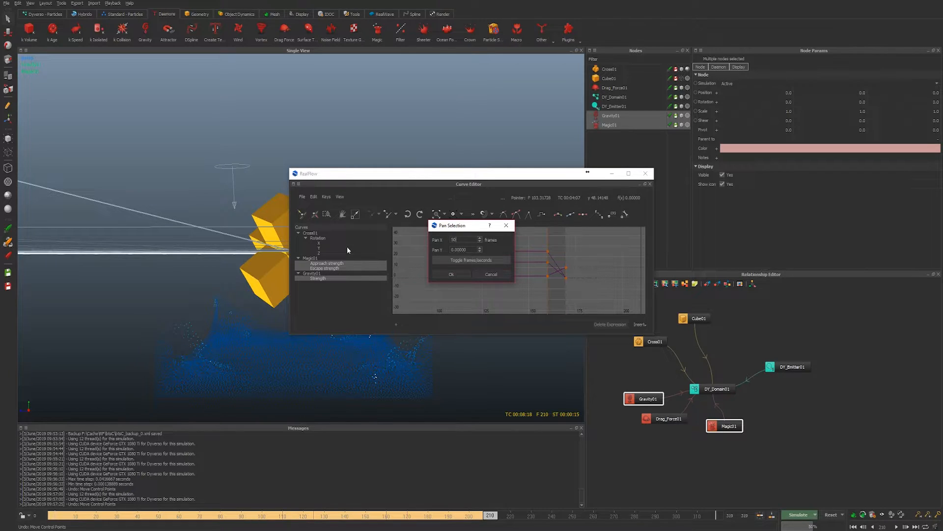
left_click(452, 273)
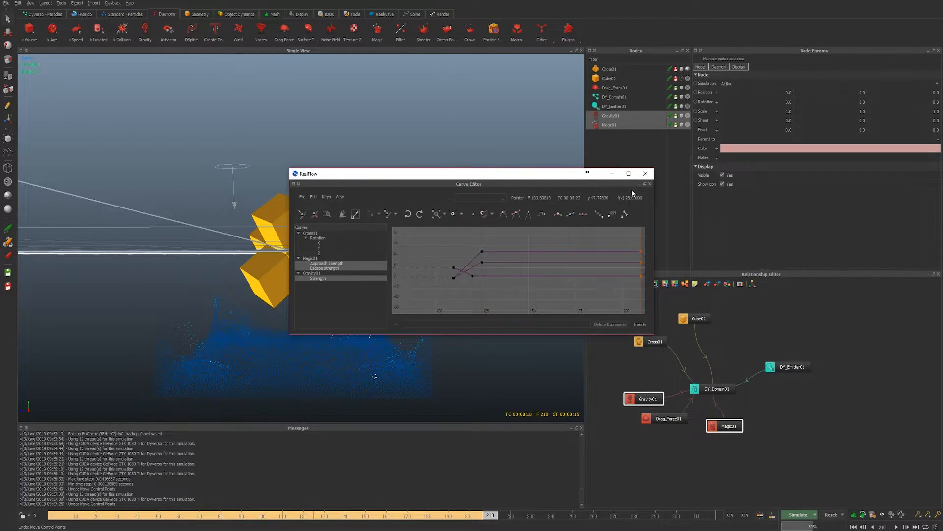
left_click(644, 174)
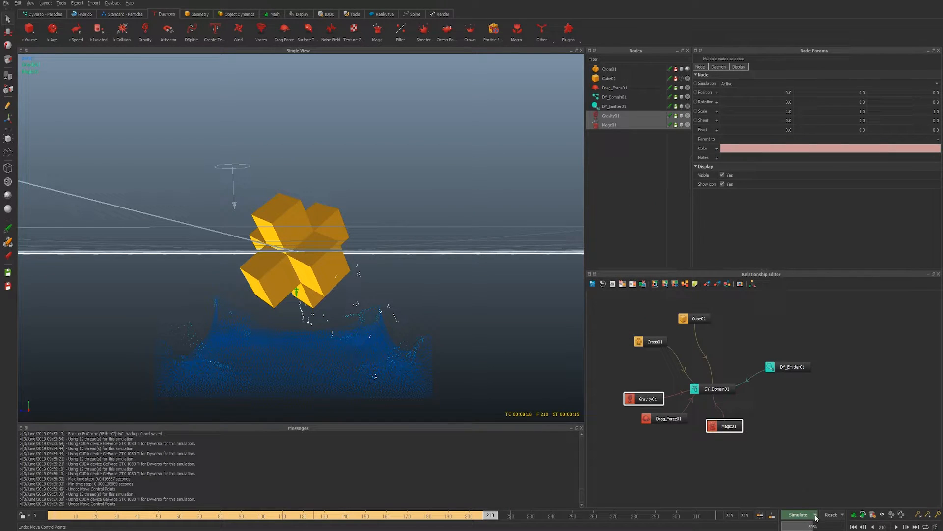
Set the particle resolution of DY_Domain01 to 10
left_click(633, 96)
double_click(772, 202)
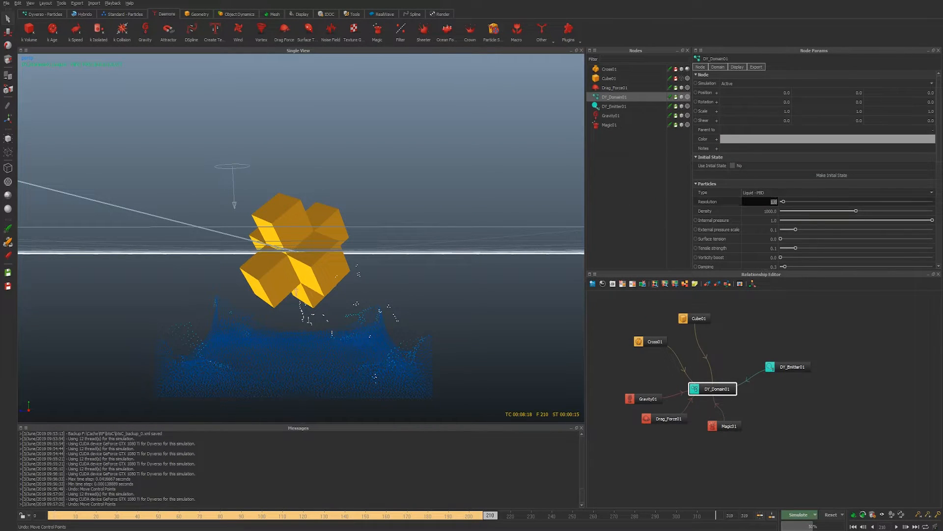
type("10")
key("Return")
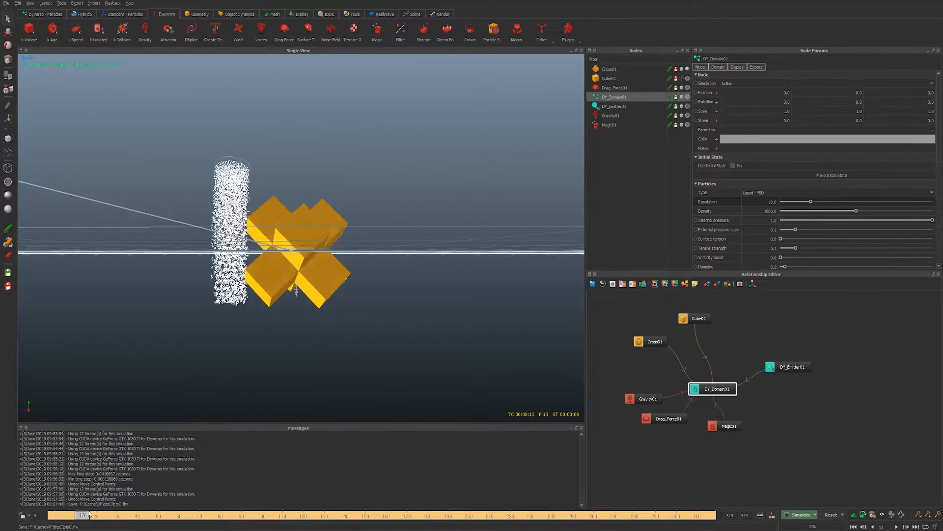
Scrub the simulated frames up to frame 219 and hide the viewport grid
mouse_move(98, 515)
left_mouse_down()
mouse_move(616, 518)
mouse_move(501, 518)
left_mouse_up()
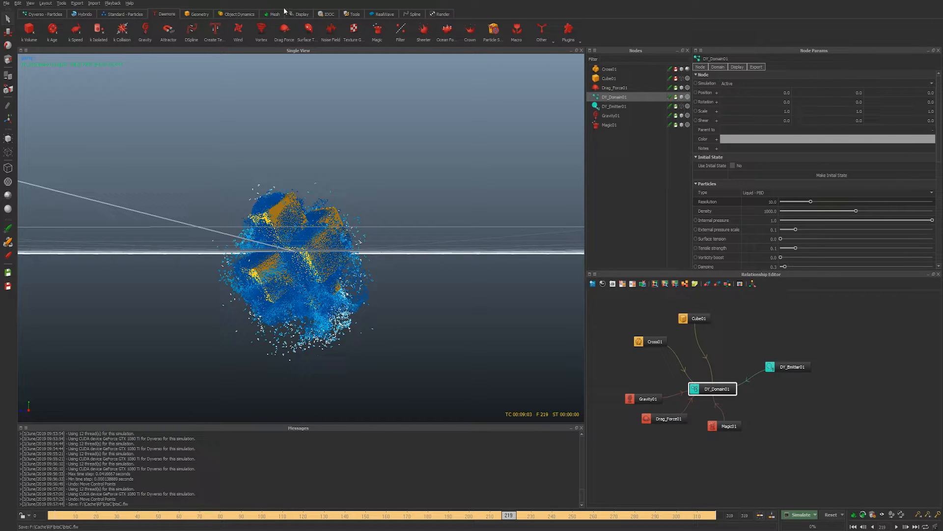
key("g")
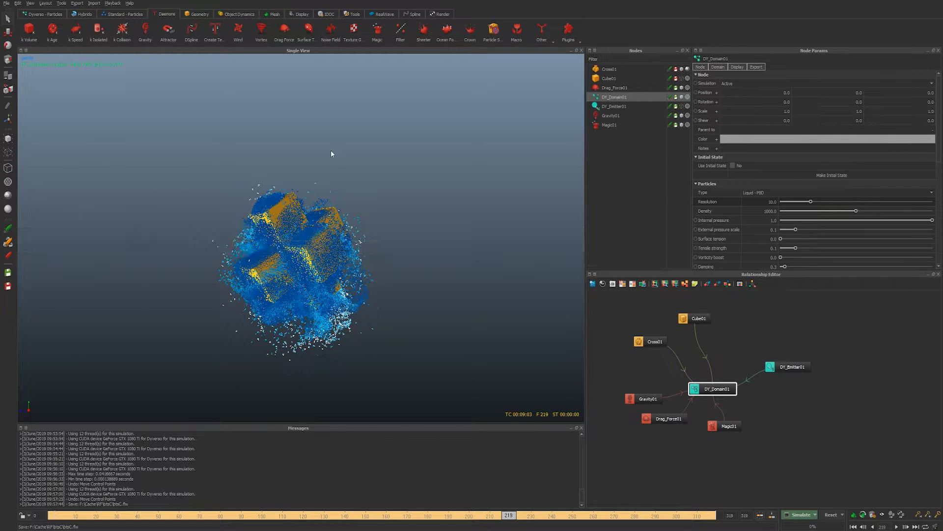
Create a preview movie of the simulation and maximize the Movie Player to watch it
left_click(112, 3)
left_click(128, 174)
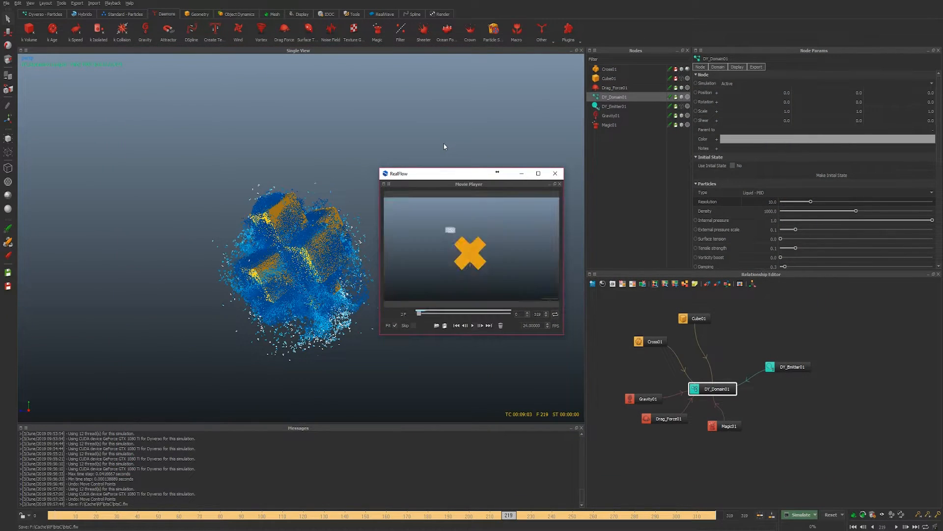
left_click(539, 173)
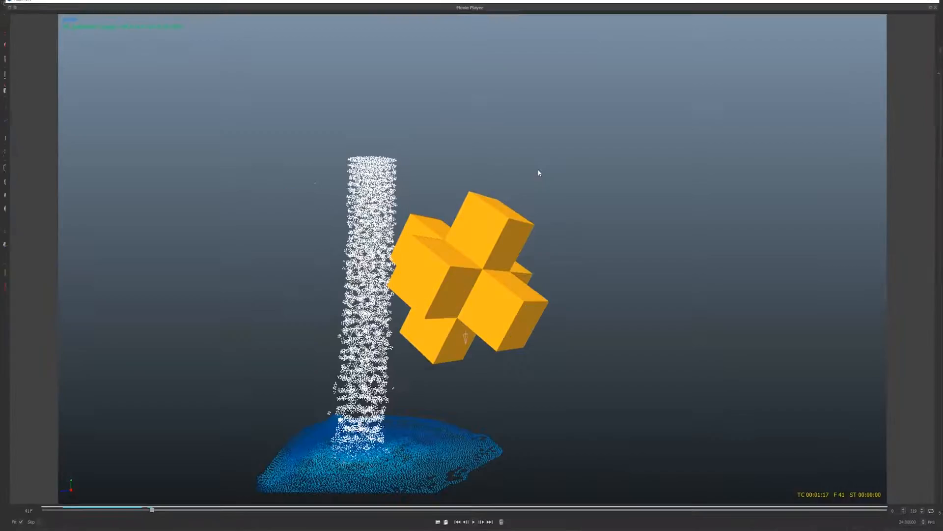